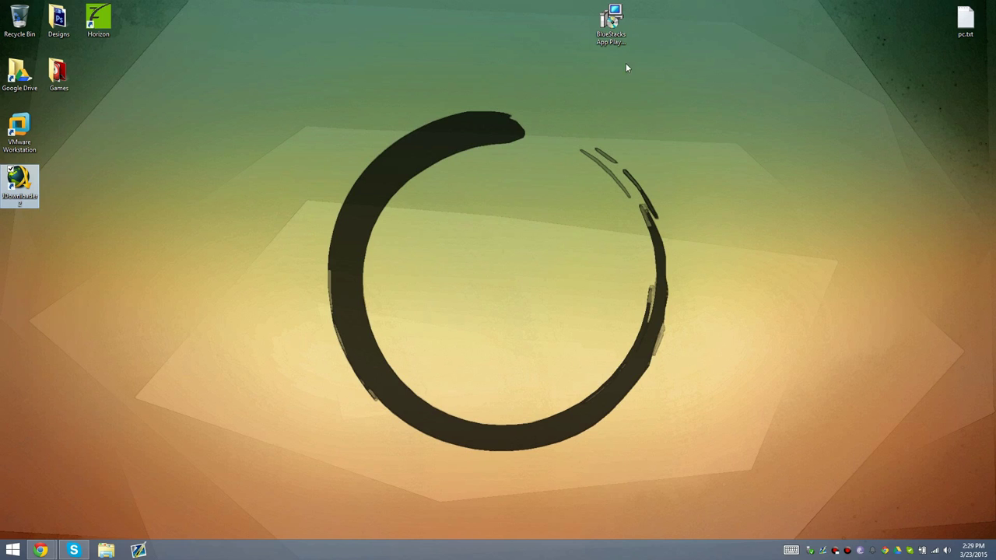
- Move the BlueStacks App Player installer to the middle of the desktop and launch its setup wizard
{"action": "left_click_drag", "start_coordinate": [612, 22], "coordinate": [500, 248]}
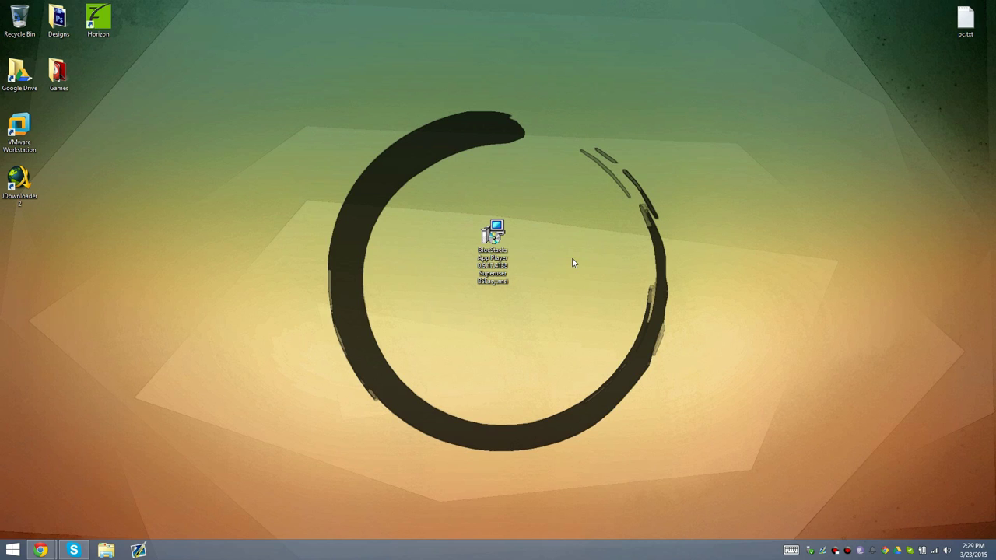
{"action": "left_click", "coordinate": [490, 237]}
{"action": "double_click", "coordinate": [491, 237]}
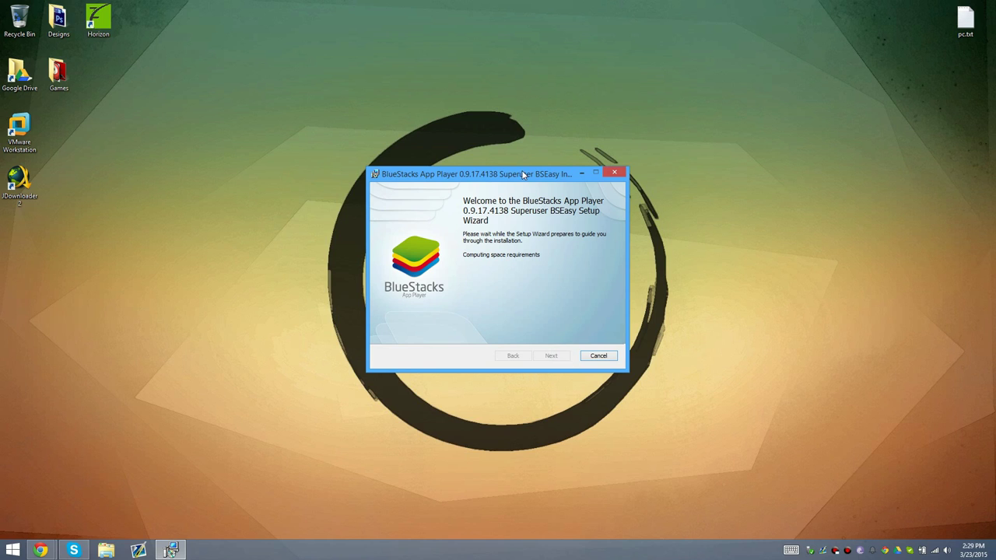
{"action": "left_click_drag", "start_coordinate": [523, 174], "coordinate": [755, 230]}
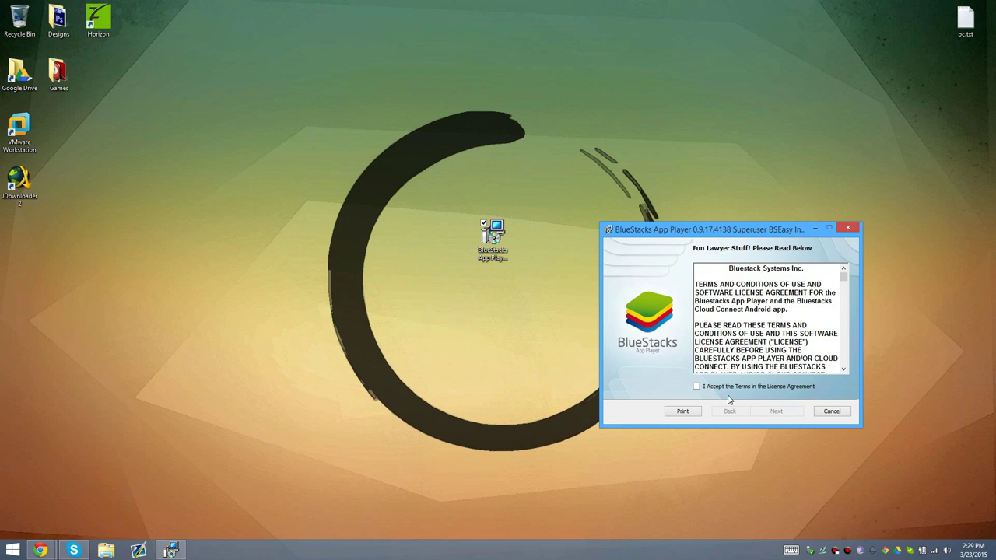
- Accept the license agreement, keep C:\ProgramData\ as data folder, and start the installation with app store access and app notifications enabled
{"action": "left_click", "coordinate": [697, 386]}
{"action": "left_click", "coordinate": [770, 410]}
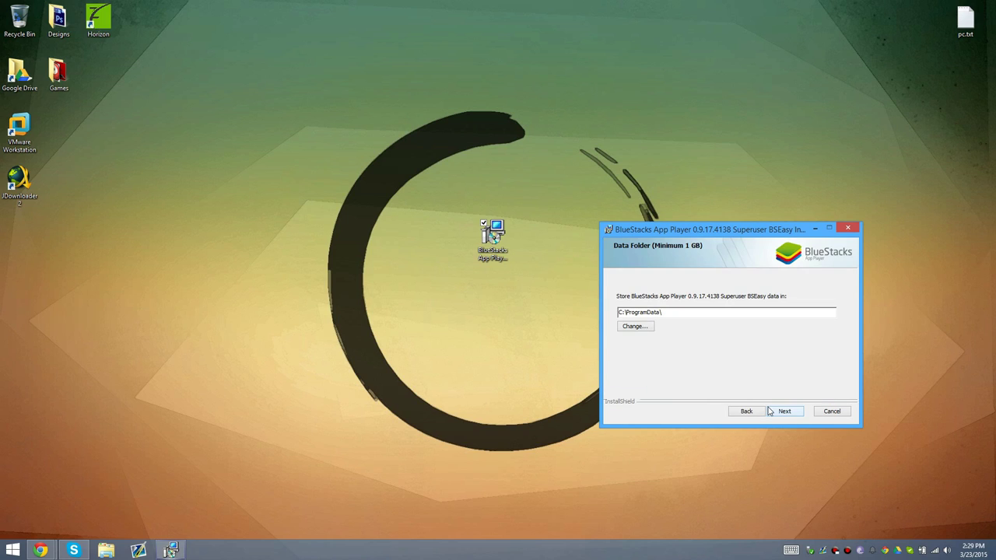
{"action": "left_click", "coordinate": [768, 409]}
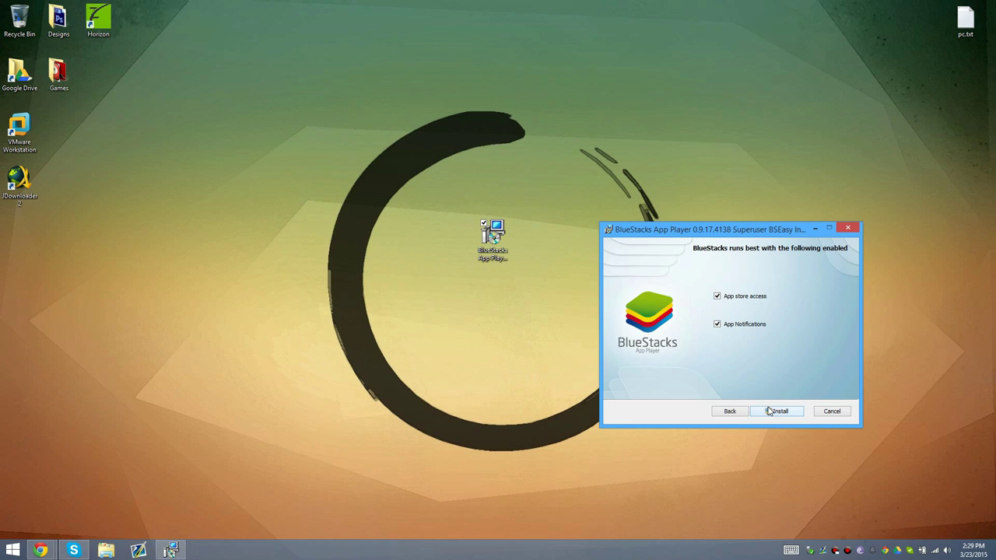
{"action": "left_click", "coordinate": [769, 410]}
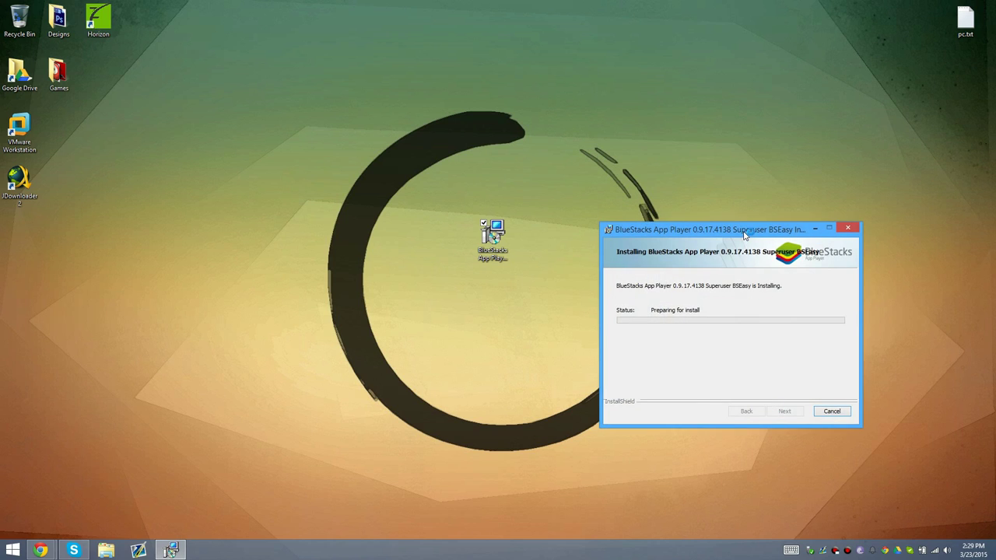
{"action": "left_click_drag", "start_coordinate": [747, 235], "coordinate": [751, 222]}
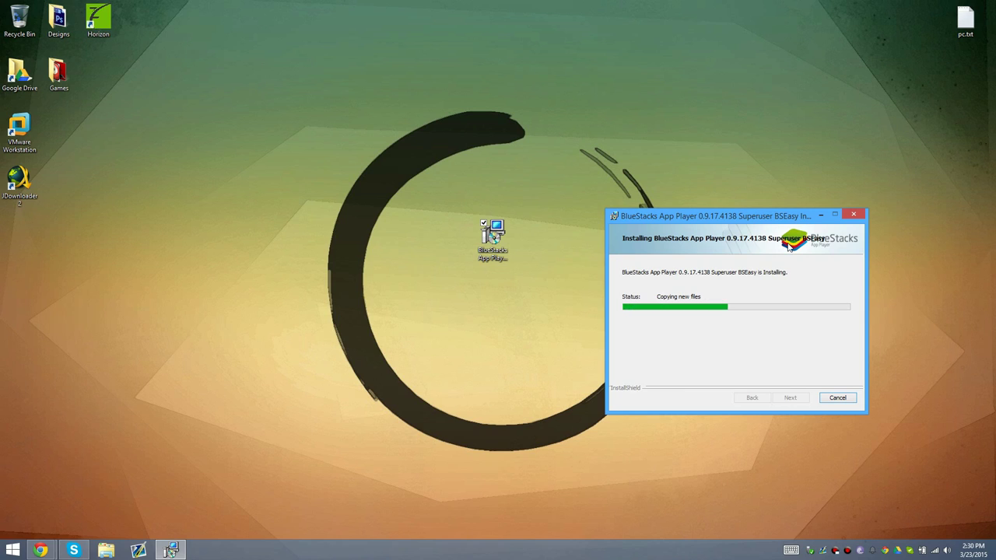
- Scan the BlueStacks installer file on the desktop with Bitdefender and open the scan details
{"action": "right_click", "coordinate": [491, 240]}
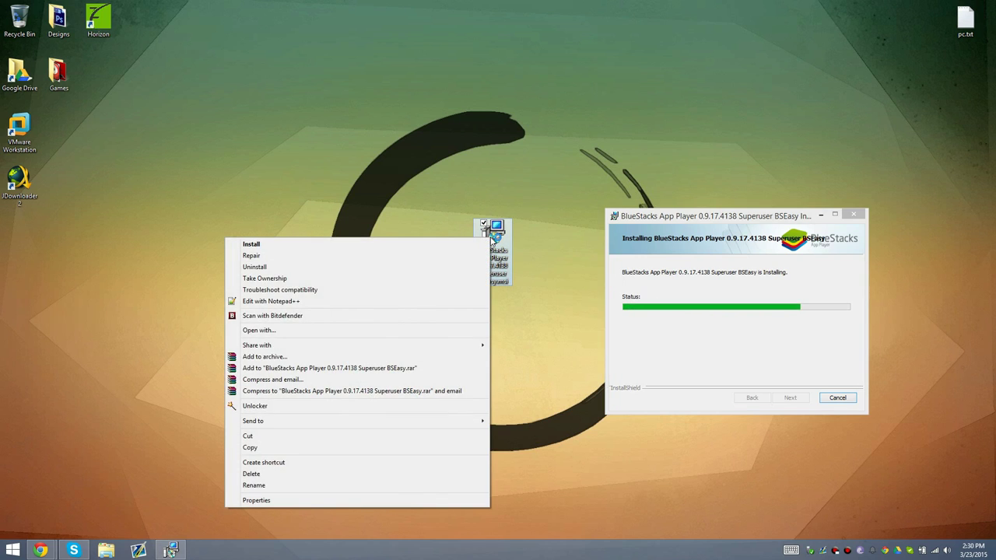
{"action": "left_click", "coordinate": [360, 316]}
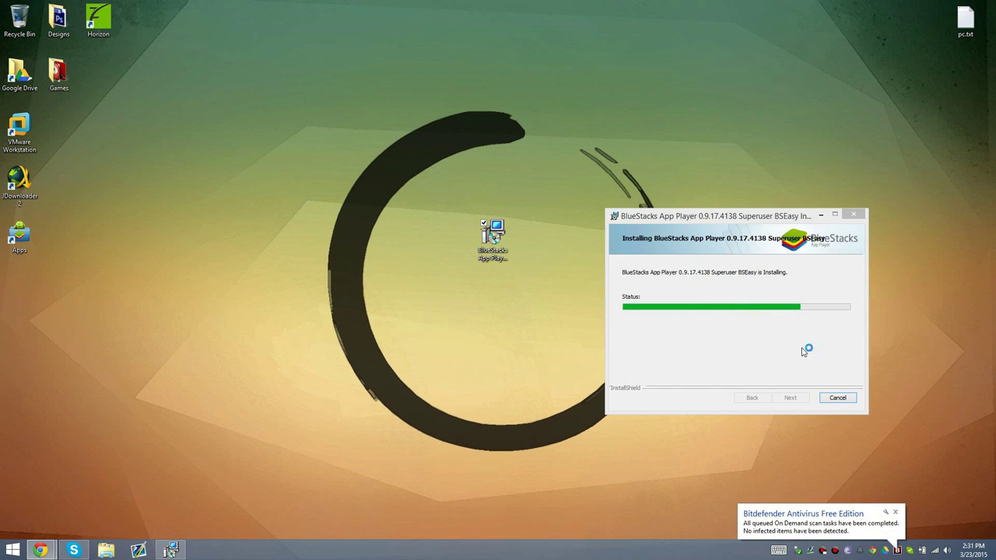
{"action": "left_click", "coordinate": [813, 533]}
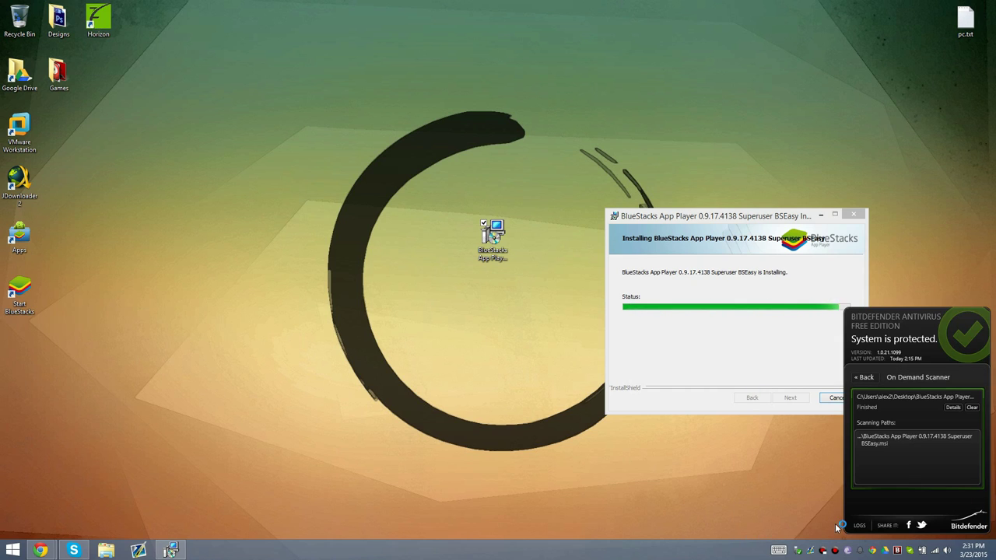
{"action": "left_click", "coordinate": [952, 408]}
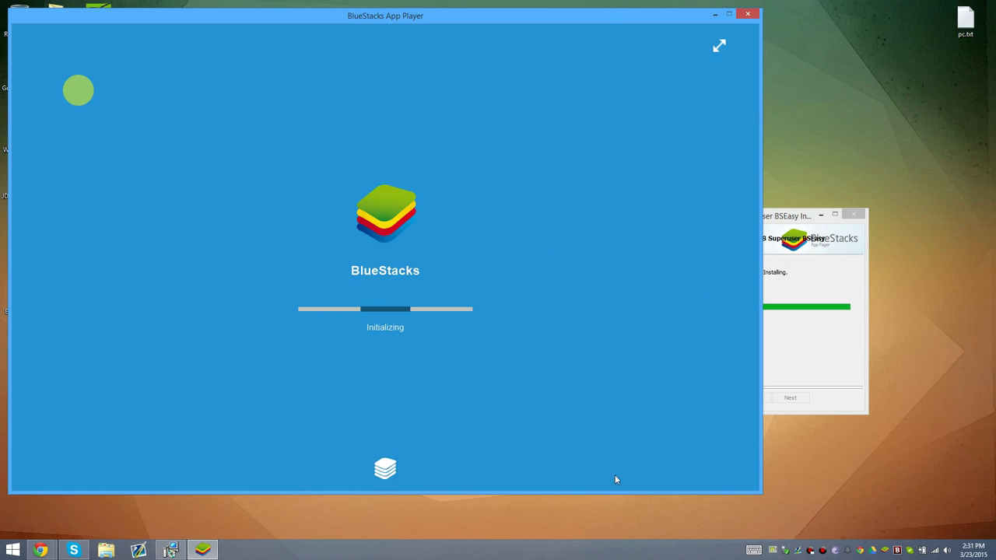
- Bring the BlueStacks setup window to the front and move it away from the player window's centre
{"action": "left_click", "coordinate": [177, 549]}
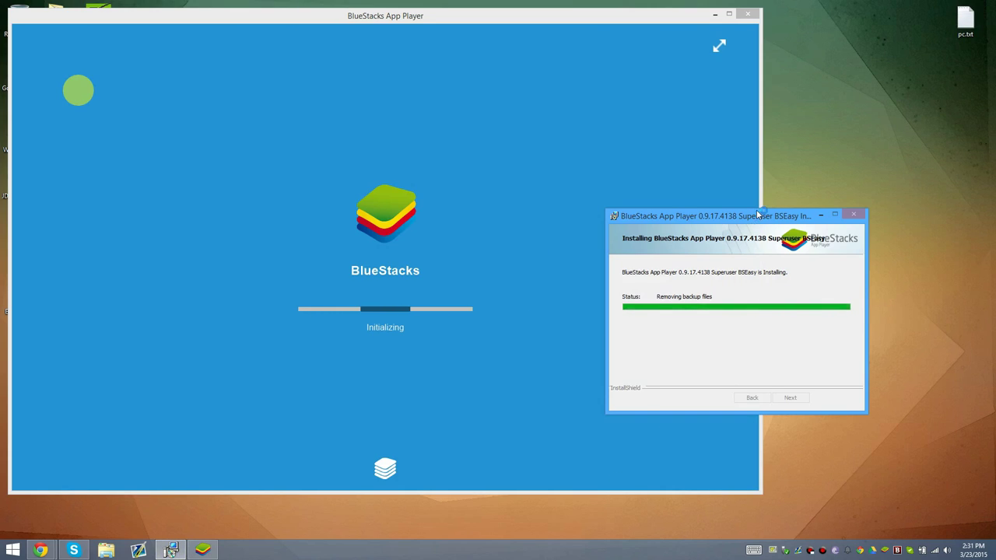
{"action": "left_click_drag", "start_coordinate": [755, 203], "coordinate": [876, 53]}
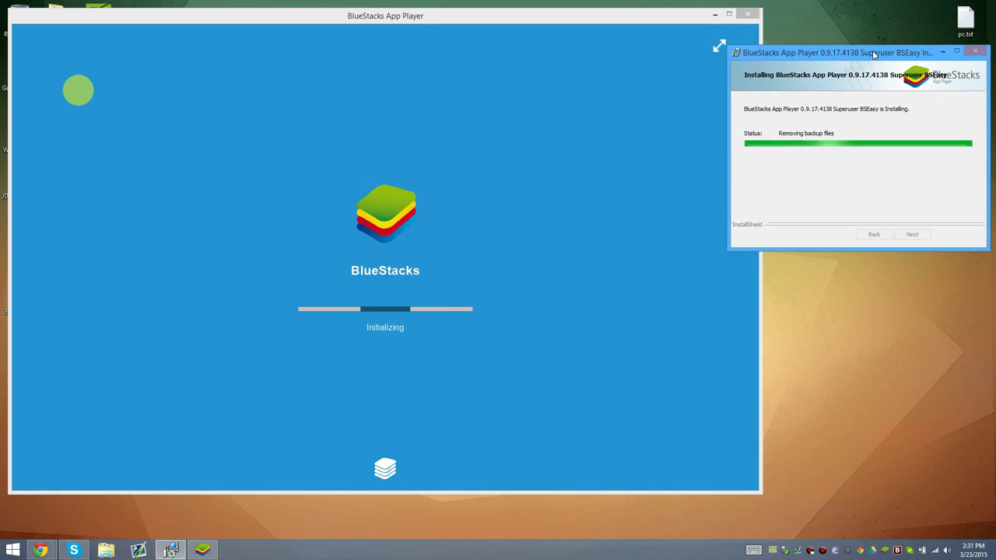
- Clear the finished installer scan from Bitdefender's On Demand Scanner
{"action": "left_click", "coordinate": [897, 550]}
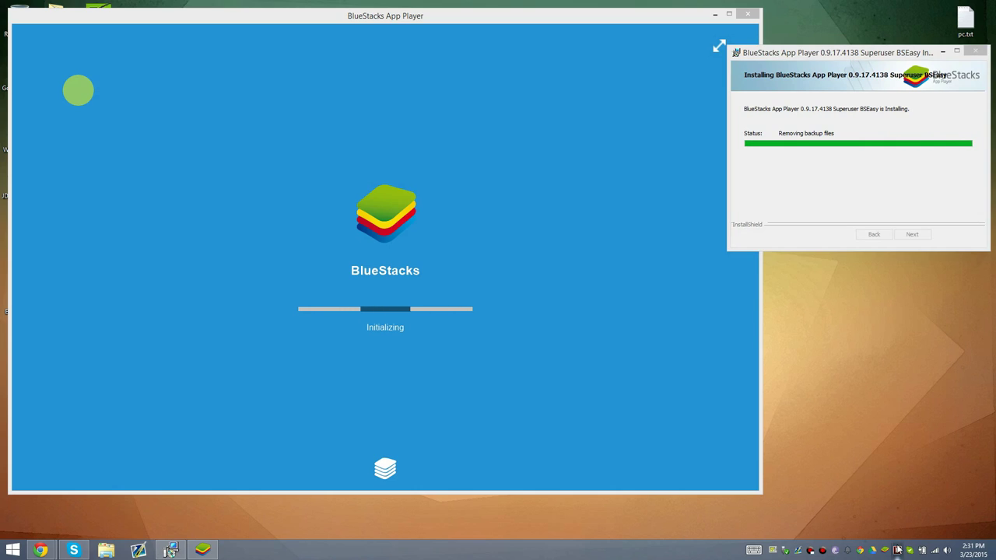
{"action": "left_click", "coordinate": [895, 450]}
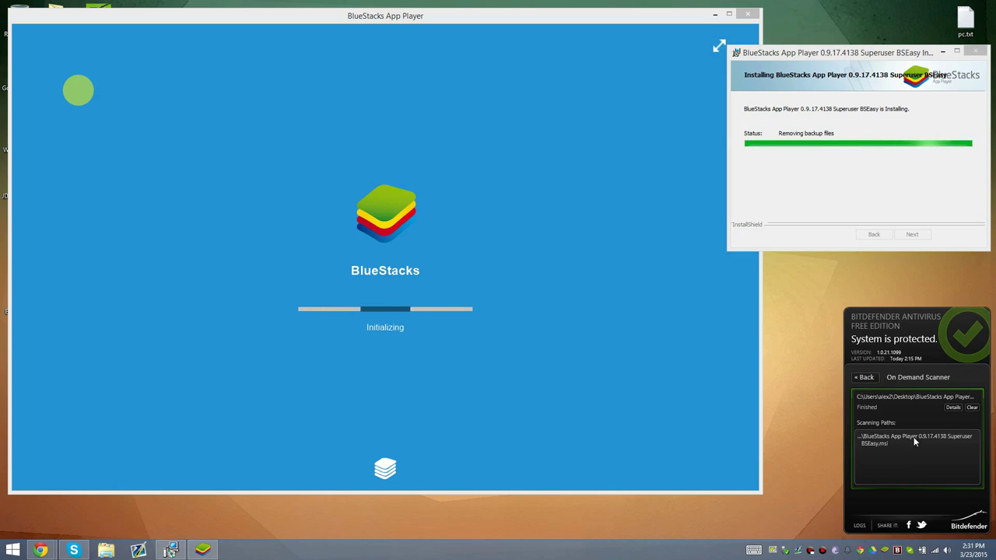
{"action": "left_click", "coordinate": [972, 409]}
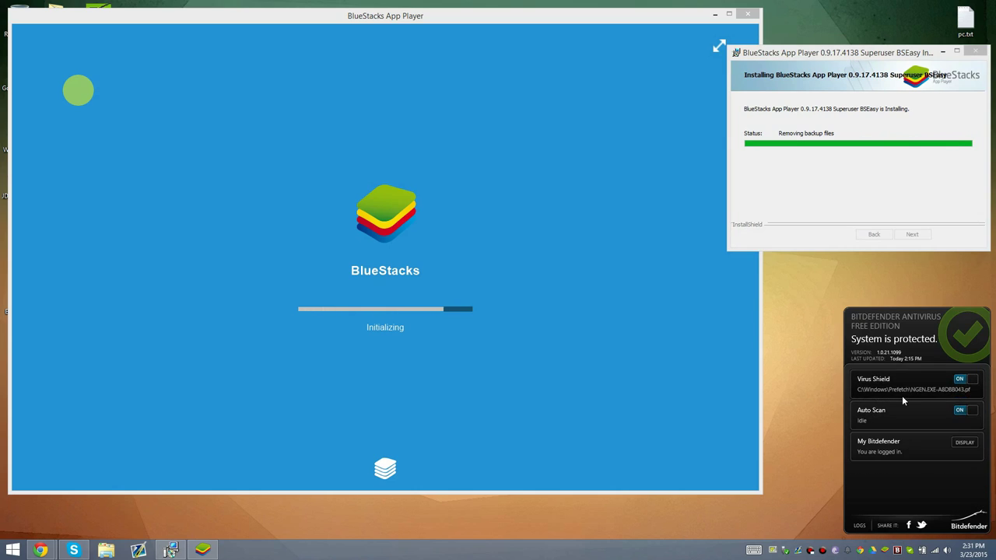
- Clear Bitdefender's event list, review its Threat Control entries, and close Bitdefender
{"action": "left_click", "coordinate": [859, 526]}
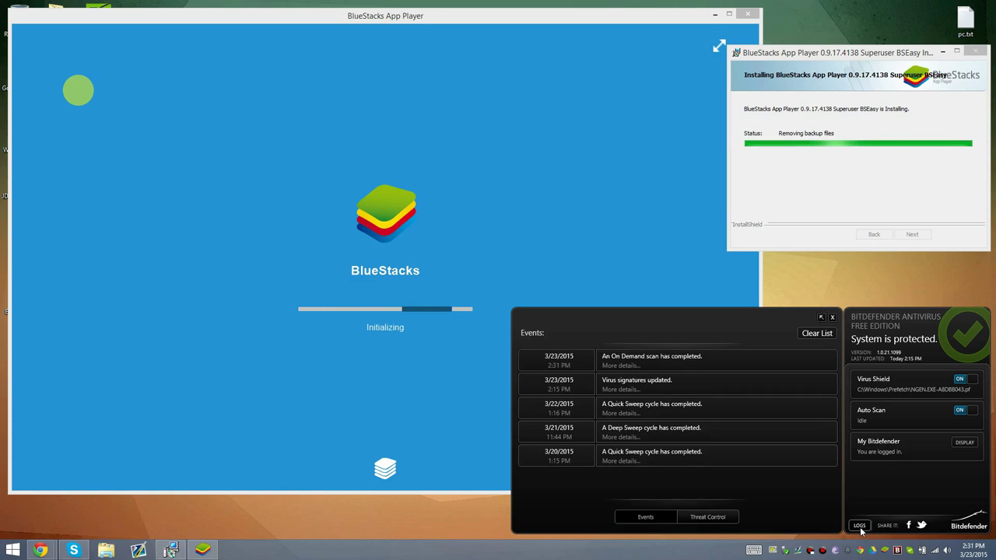
{"action": "left_click", "coordinate": [817, 333]}
{"action": "left_click", "coordinate": [716, 517]}
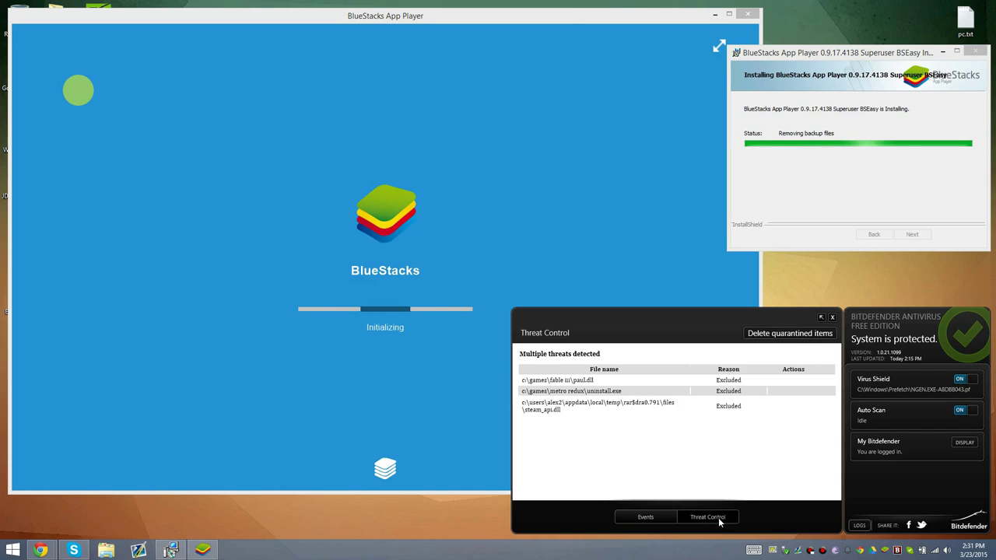
{"action": "left_click", "coordinate": [832, 316]}
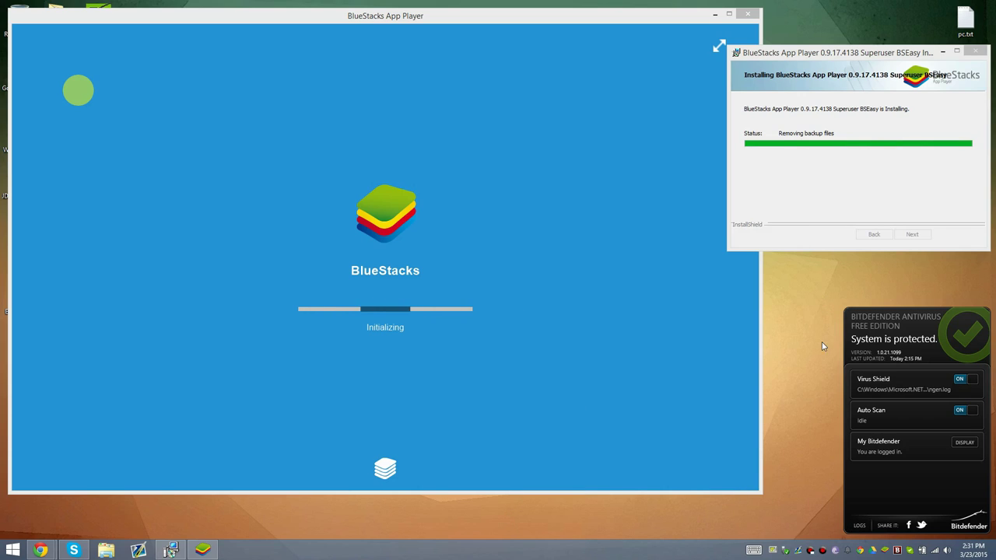
{"action": "left_click", "coordinate": [895, 548]}
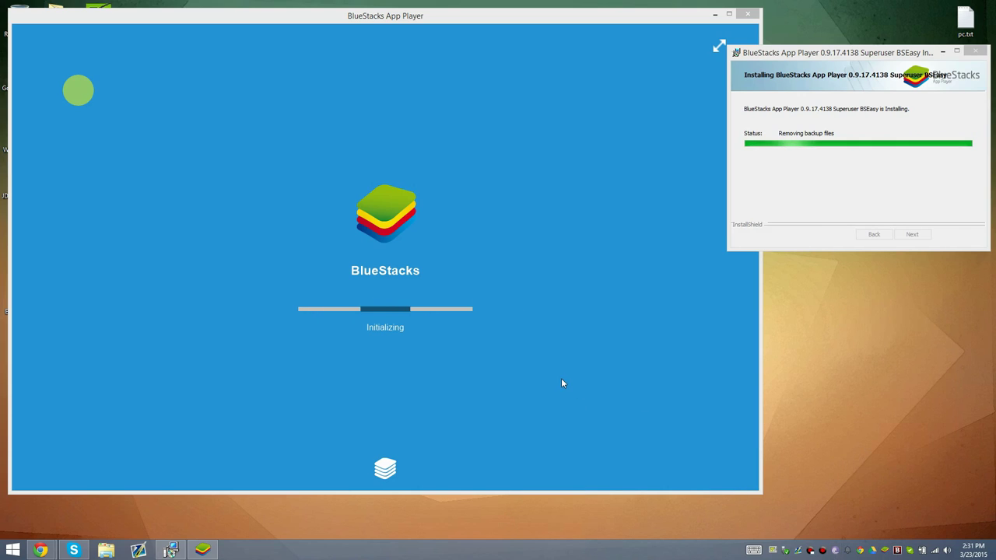
- Arrange the player and setup windows side by side and finish the BlueStacks setup wizard
{"action": "mouse_move", "coordinate": [820, 52]}
{"action": "left_mouse_down"}
{"action": "mouse_move", "coordinate": [801, 51]}
{"action": "mouse_move", "coordinate": [822, 46]}
{"action": "left_mouse_up"}
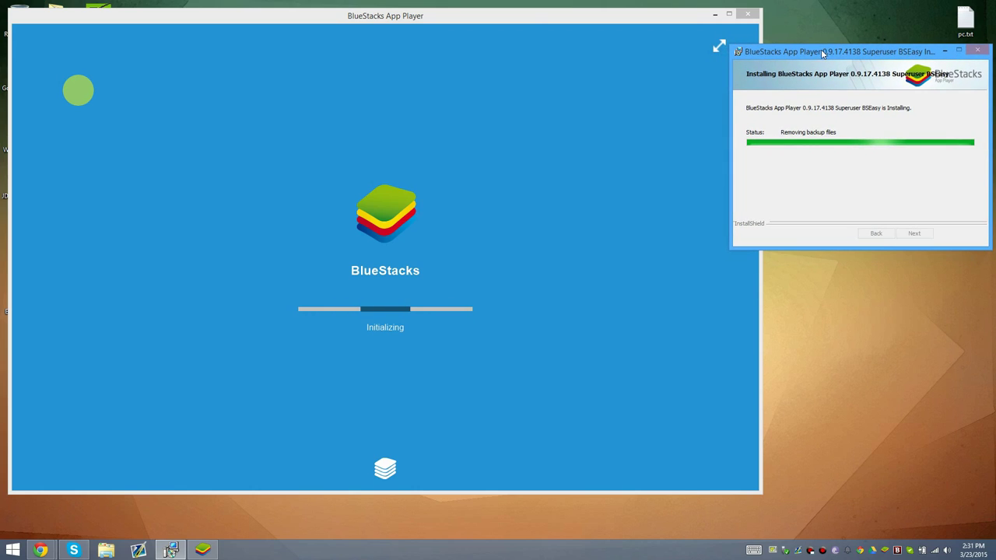
{"action": "left_click", "coordinate": [566, 24]}
{"action": "left_click_drag", "start_coordinate": [558, 22], "coordinate": [551, 20]}
{"action": "left_click_drag", "start_coordinate": [795, 55], "coordinate": [797, 341]}
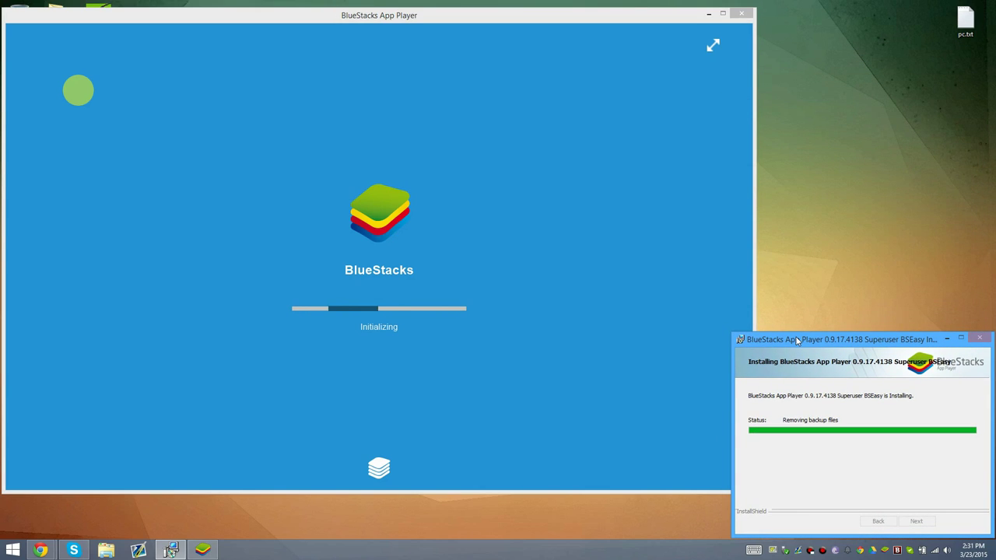
{"action": "left_click", "coordinate": [640, 305]}
{"action": "left_click", "coordinate": [882, 485]}
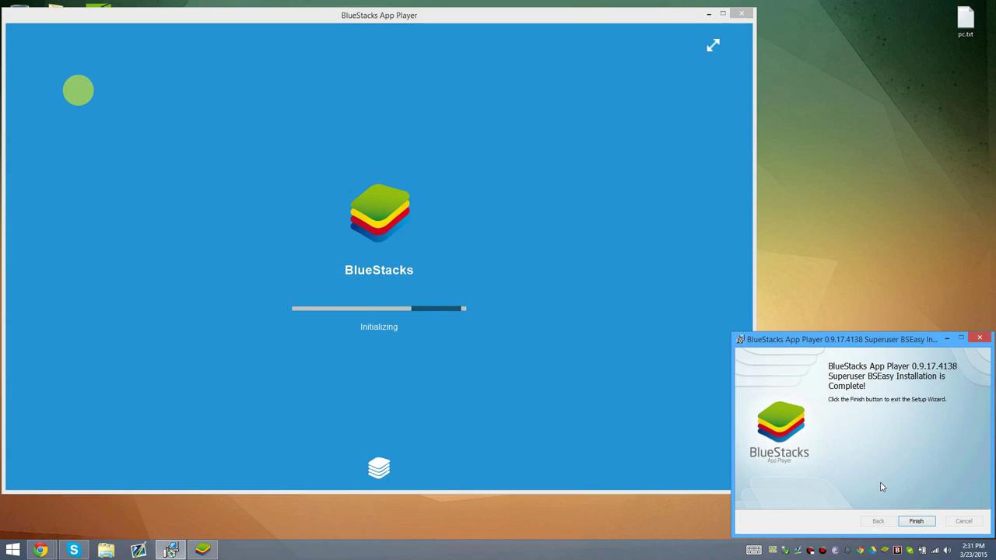
{"action": "left_click", "coordinate": [915, 522]}
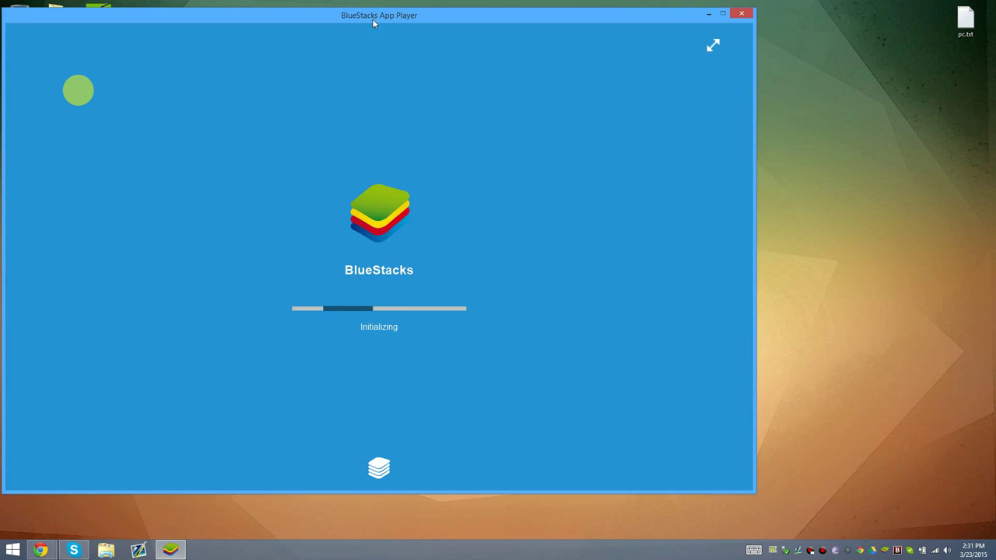
- Center the BlueStacks window on the desktop, dismiss the welcome screen, and open the app drawer
{"action": "left_click_drag", "start_coordinate": [372, 19], "coordinate": [509, 29]}
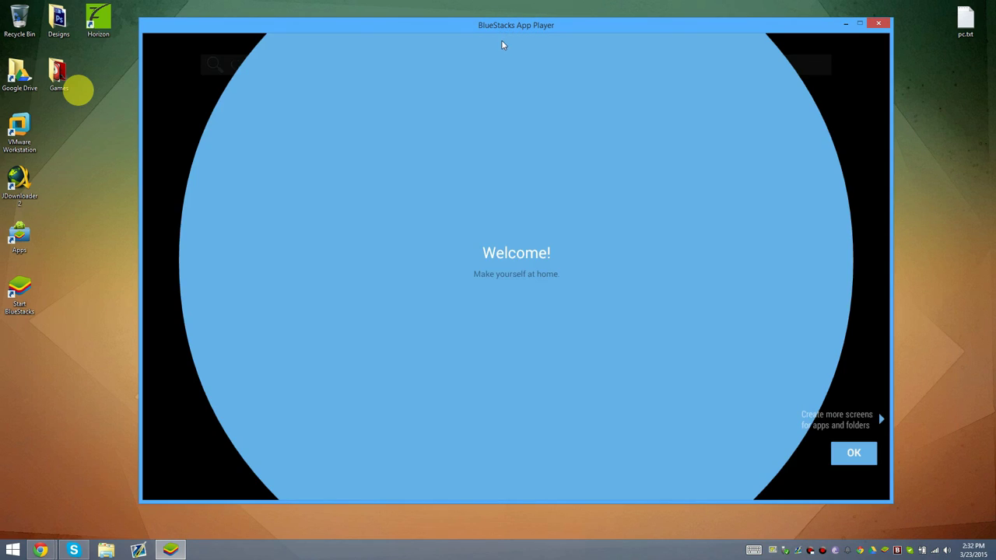
{"action": "left_click", "coordinate": [852, 455]}
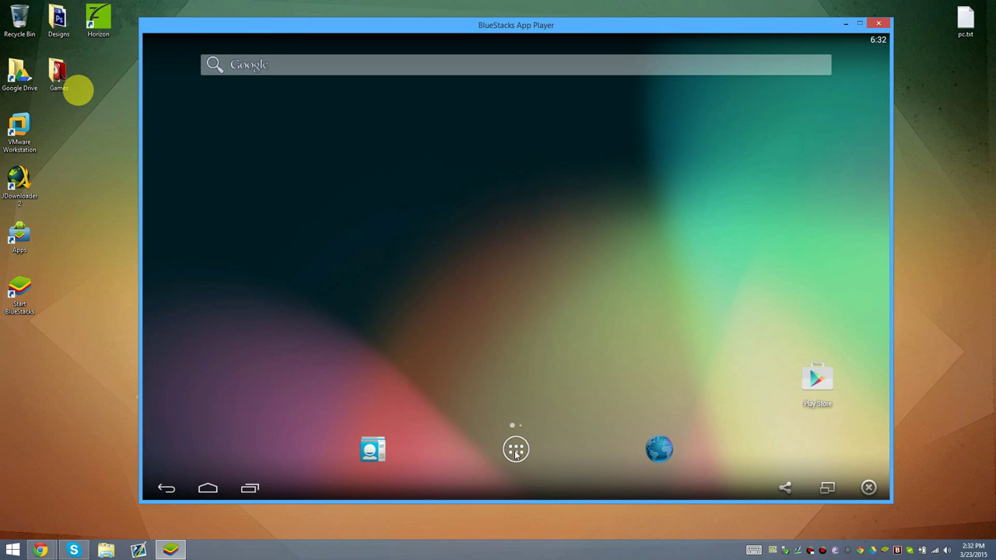
{"action": "left_click", "coordinate": [514, 449]}
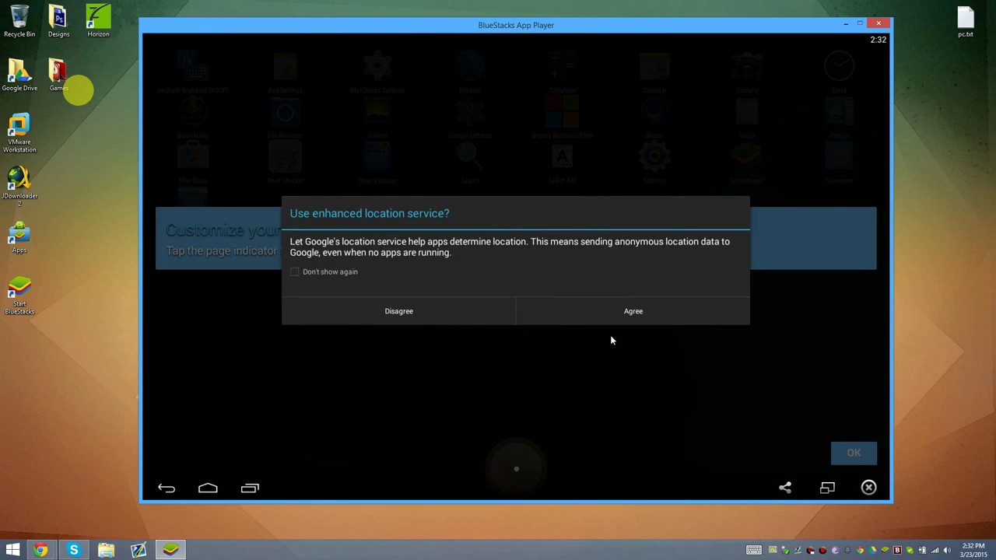
- Agree permanently to the enhanced location service, turn location access on for all Google apps, and dismiss the drawer tip
{"action": "left_click", "coordinate": [343, 275]}
{"action": "left_click", "coordinate": [585, 310]}
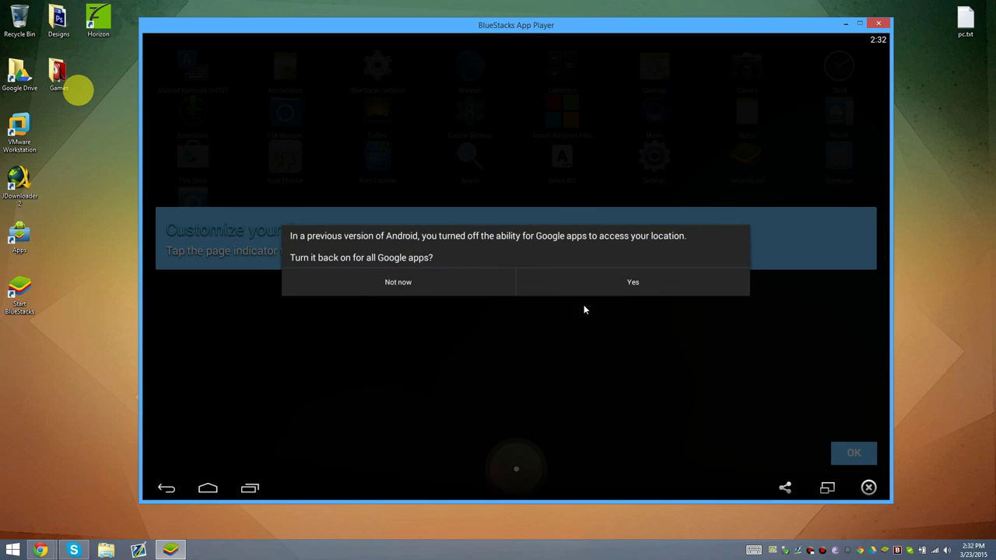
{"action": "left_click", "coordinate": [572, 287]}
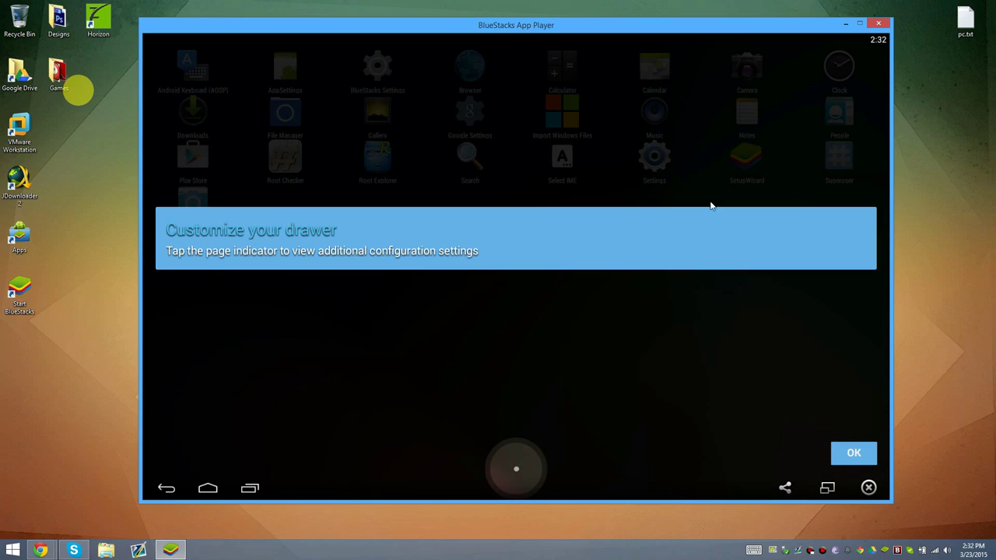
{"action": "left_click", "coordinate": [853, 453]}
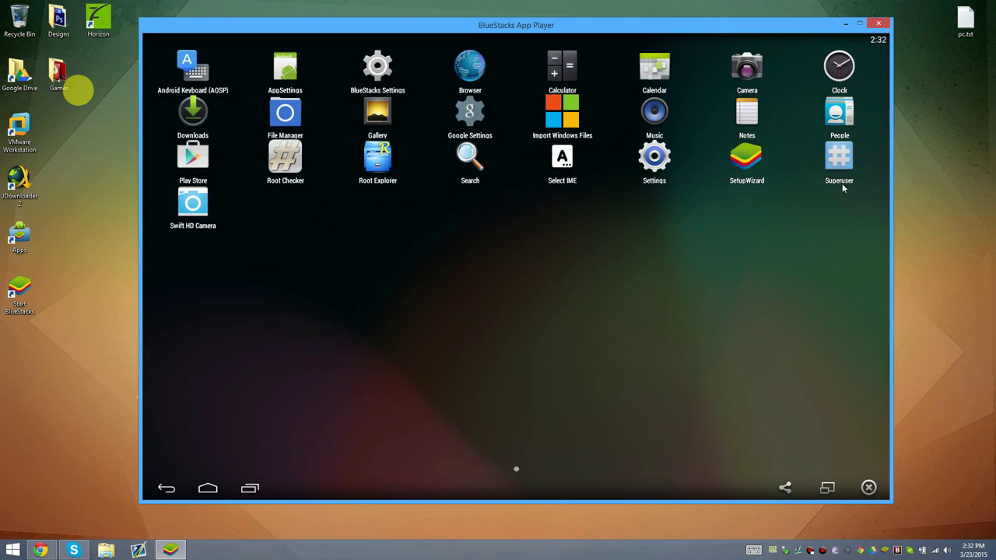
- Run a root check in Root Checker, allowing it Superuser access forever, and return to the Android home screen
{"action": "left_click", "coordinate": [299, 172]}
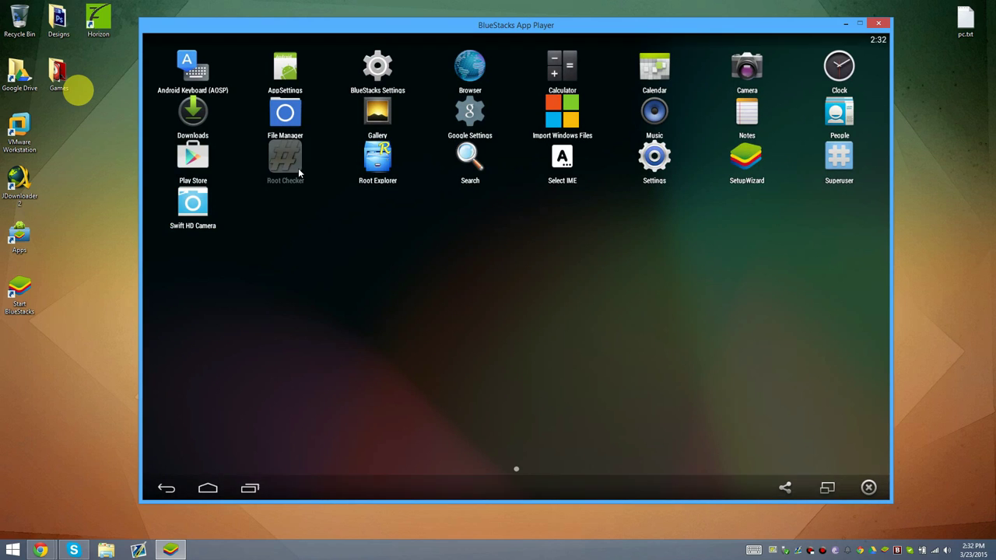
{"action": "left_click", "coordinate": [509, 123]}
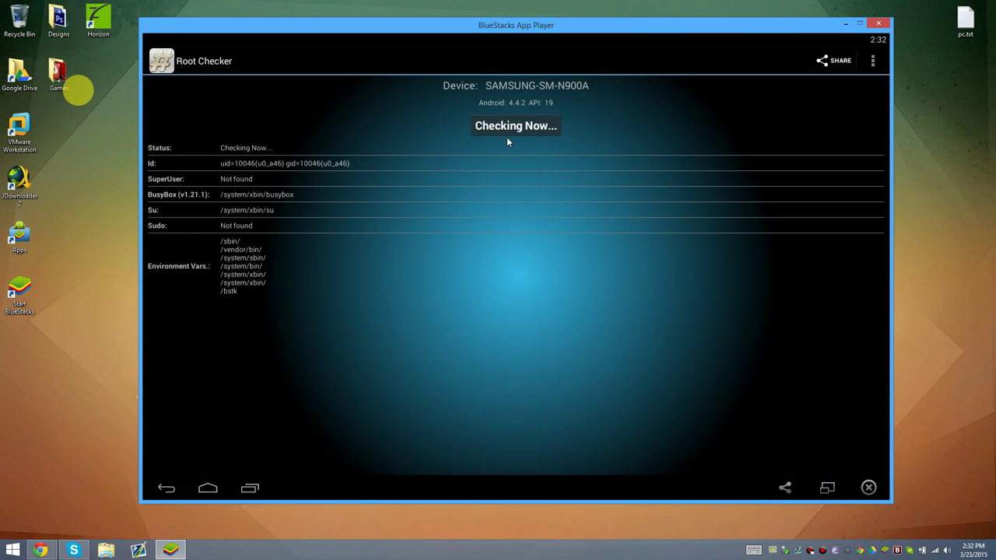
{"action": "left_click", "coordinate": [517, 340]}
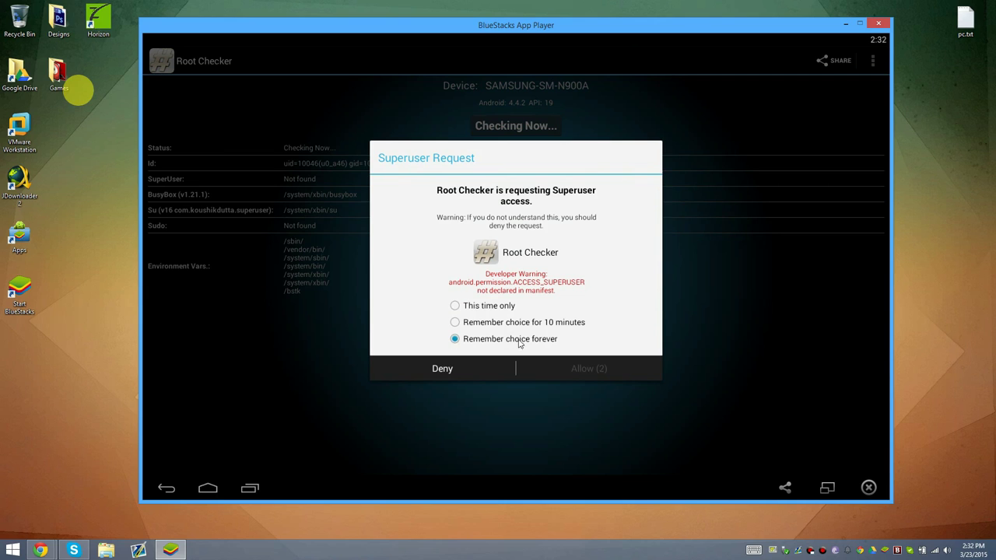
{"action": "left_click", "coordinate": [591, 372]}
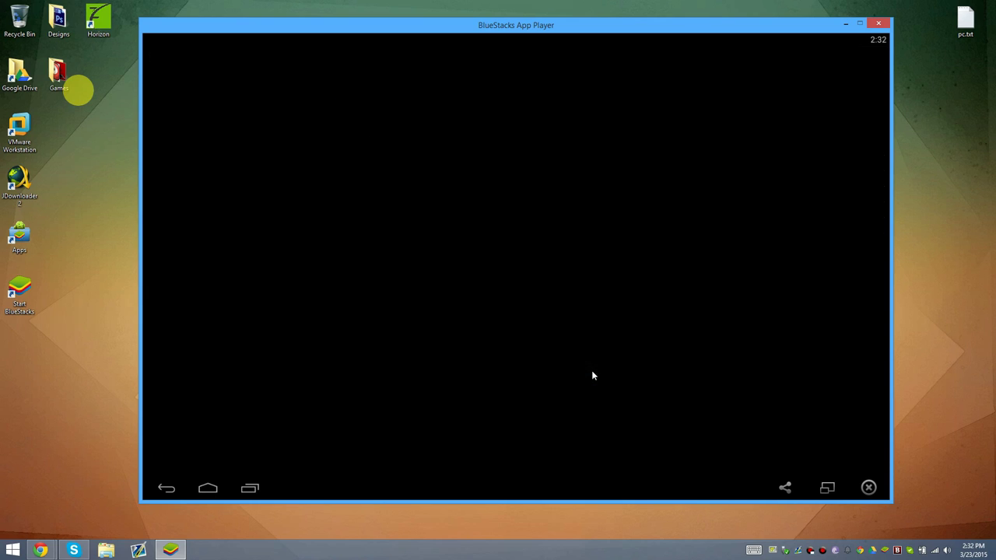
{"action": "left_click", "coordinate": [207, 489]}
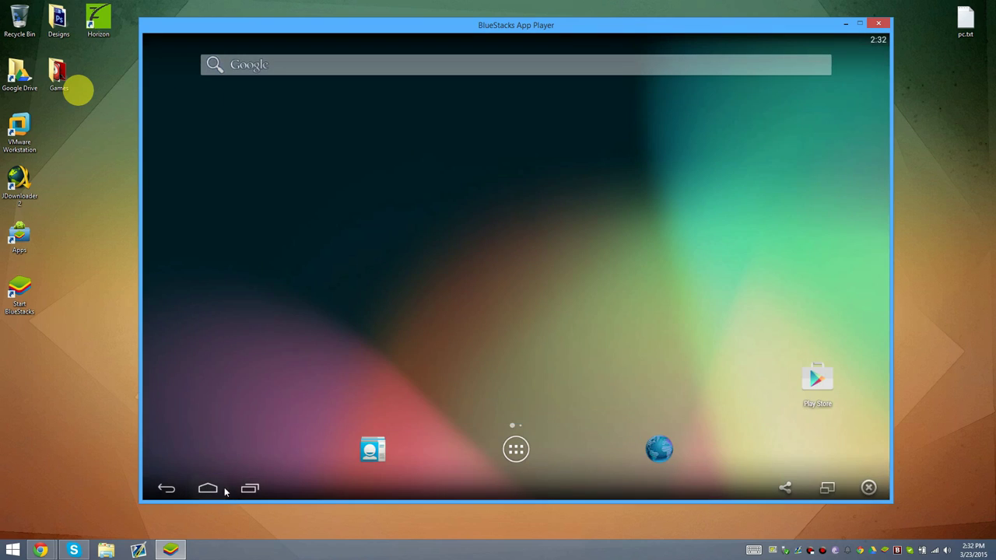
- Examine the internal storage and SD card capacity in the Android storage settings
{"action": "left_click", "coordinate": [514, 448]}
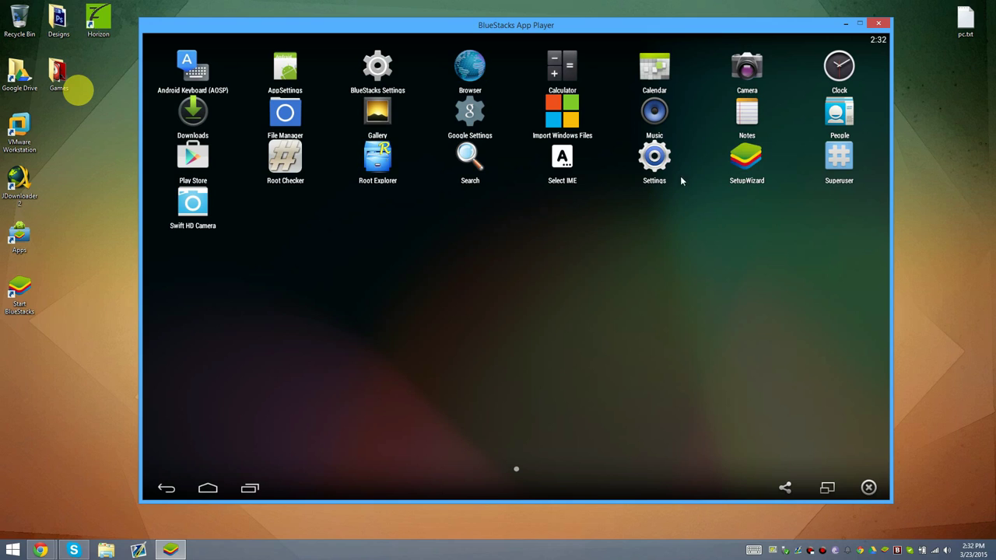
{"action": "left_click", "coordinate": [657, 168]}
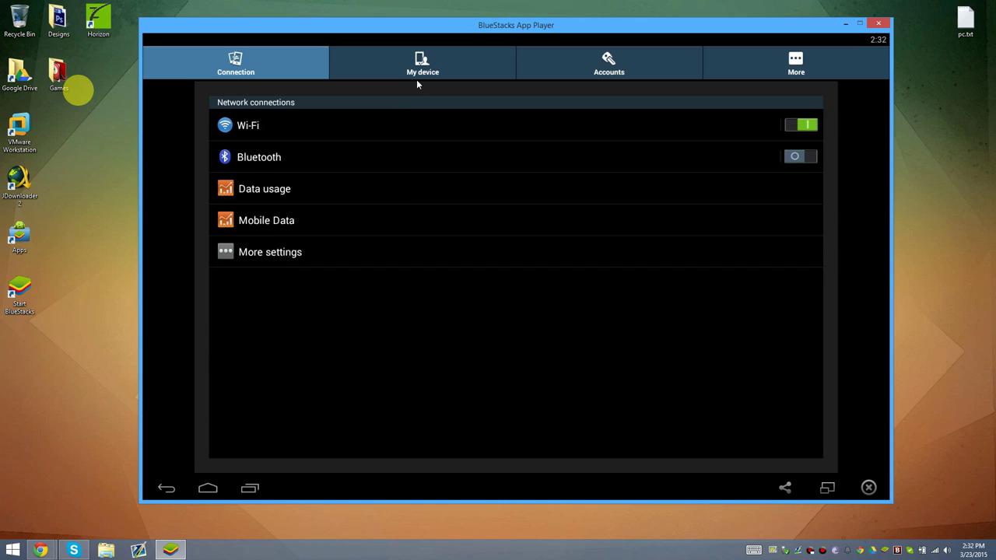
{"action": "left_click", "coordinate": [641, 62]}
{"action": "left_click", "coordinate": [760, 68]}
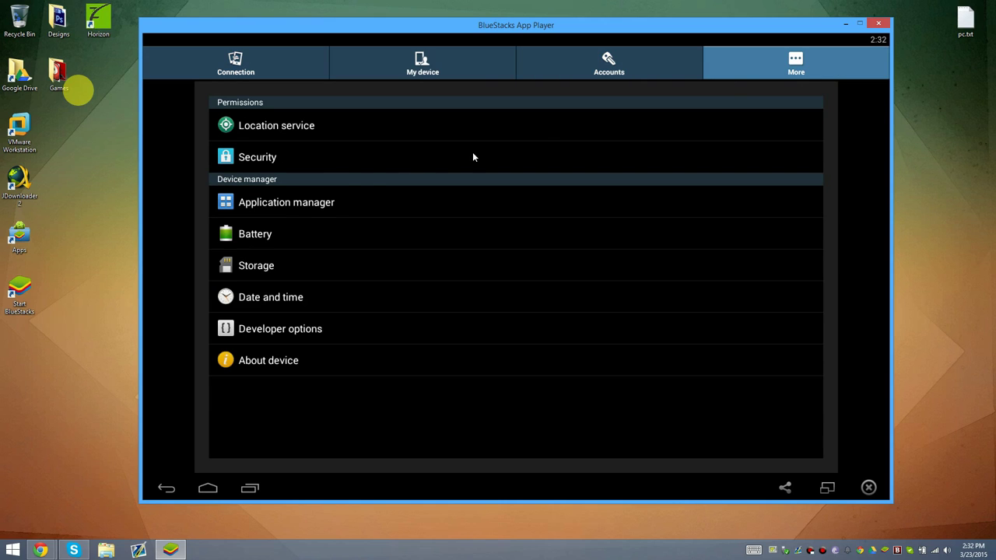
{"action": "left_click", "coordinate": [313, 266]}
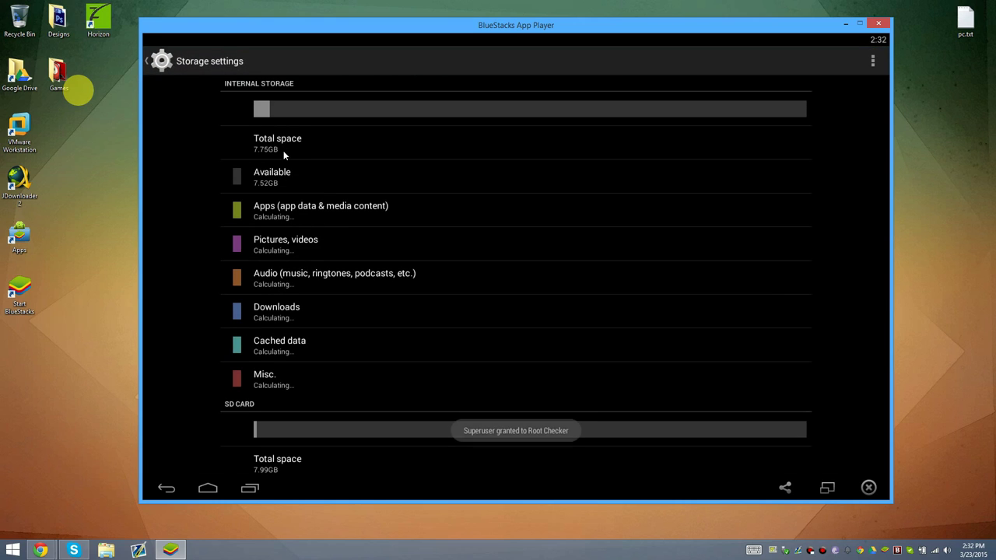
{"action": "scroll", "coordinate": [284, 149], "scroll_direction": "down", "scroll_amount": 5}
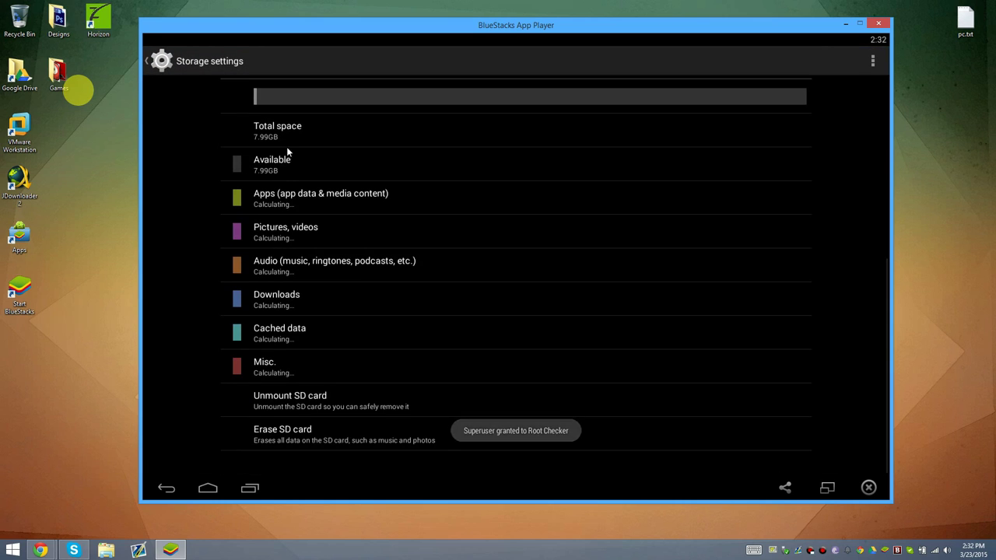
{"action": "scroll", "coordinate": [288, 139], "scroll_direction": "up", "scroll_amount": 3}
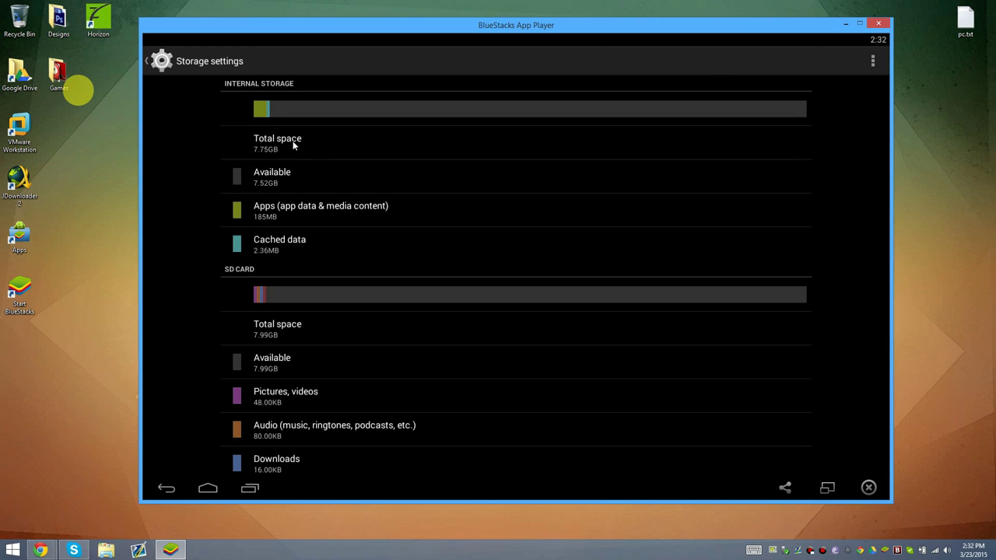
- Return to the Android home screen and clear Settings and Root Checker from the recent apps
{"action": "left_click", "coordinate": [208, 488]}
{"action": "left_click", "coordinate": [249, 488]}
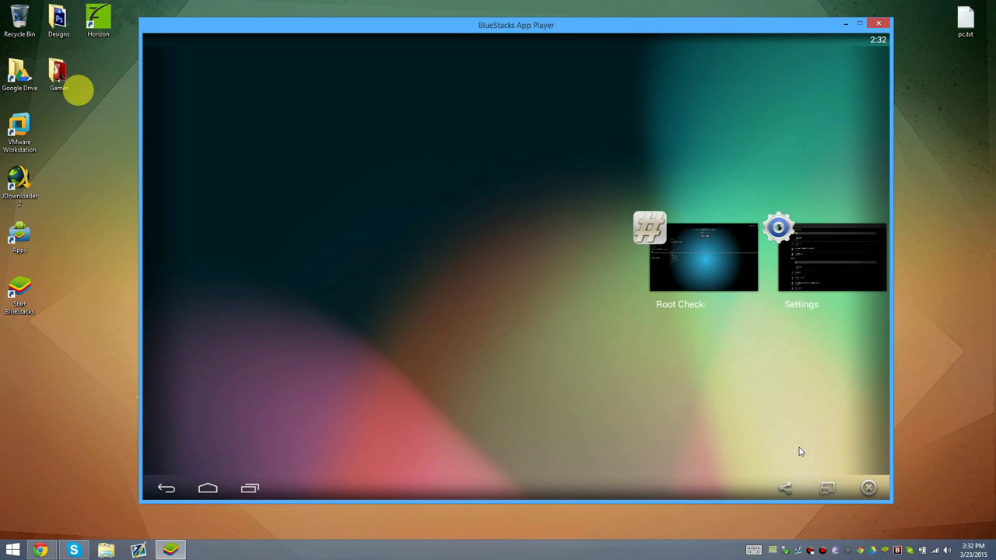
{"action": "mouse_move", "coordinate": [817, 265]}
{"action": "left_mouse_down"}
{"action": "mouse_move", "coordinate": [775, 294]}
{"action": "mouse_move", "coordinate": [813, 266]}
{"action": "left_mouse_up"}
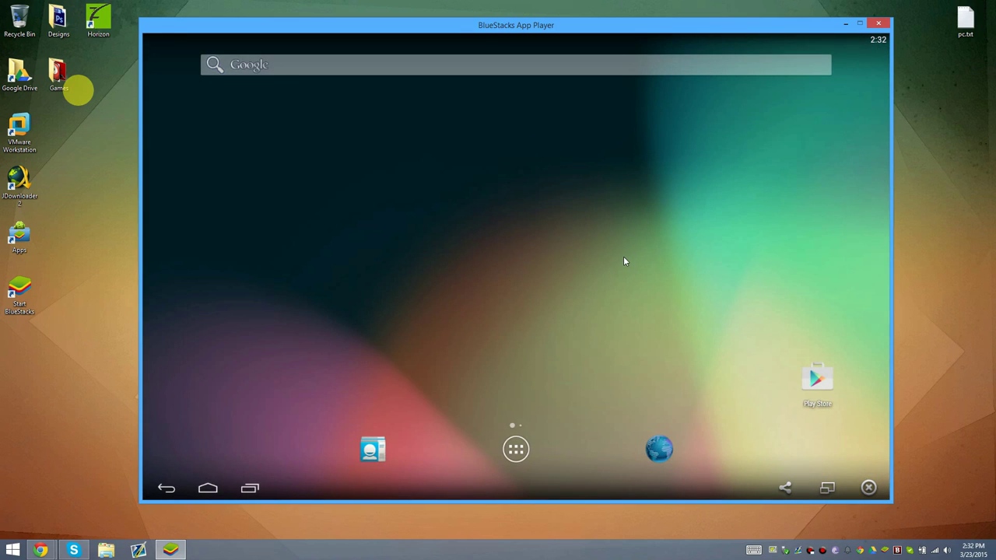
- Take a test photo with Swift HD Camera and return to the Android home screen
{"action": "left_click", "coordinate": [515, 449]}
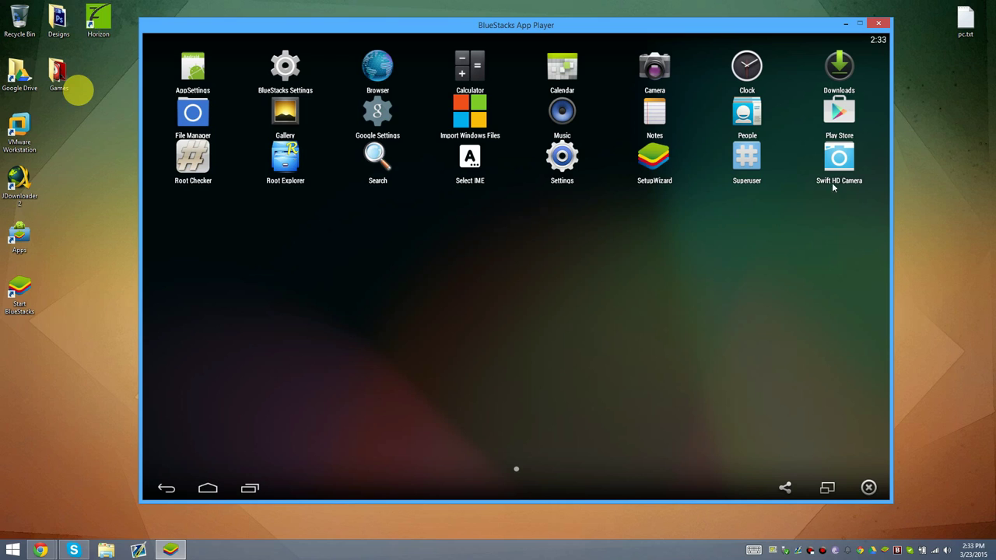
{"action": "left_click", "coordinate": [839, 159]}
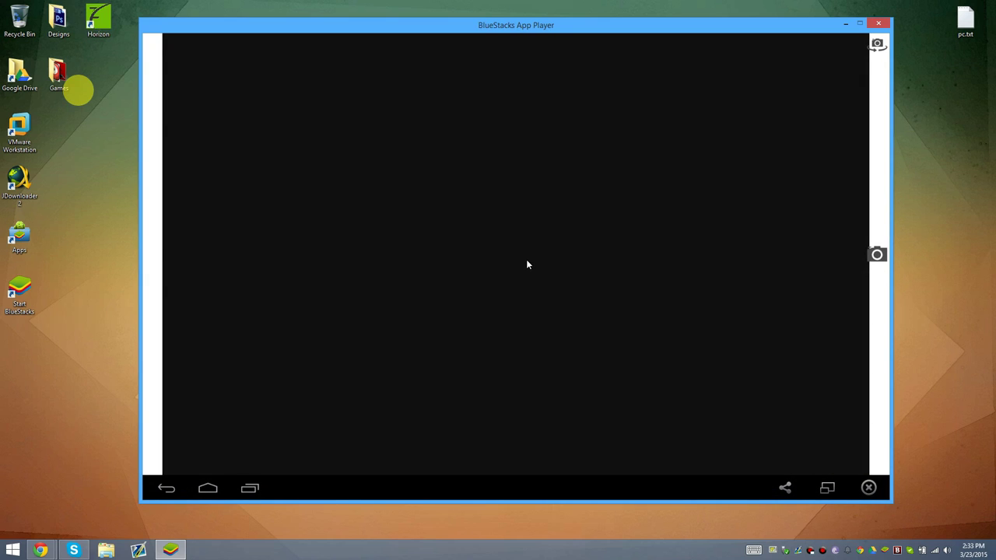
{"action": "left_click", "coordinate": [877, 254]}
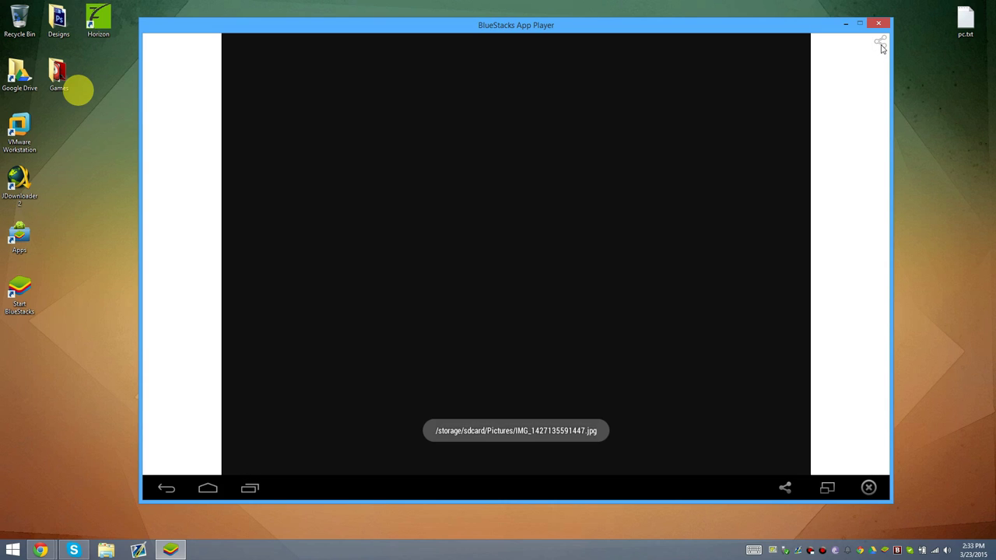
{"action": "left_click", "coordinate": [185, 484]}
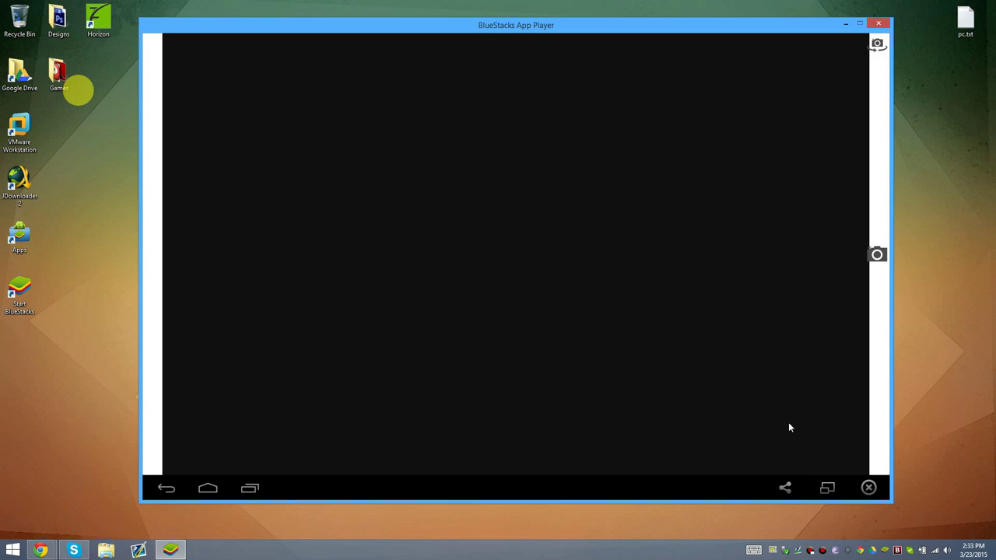
{"action": "left_click", "coordinate": [212, 491]}
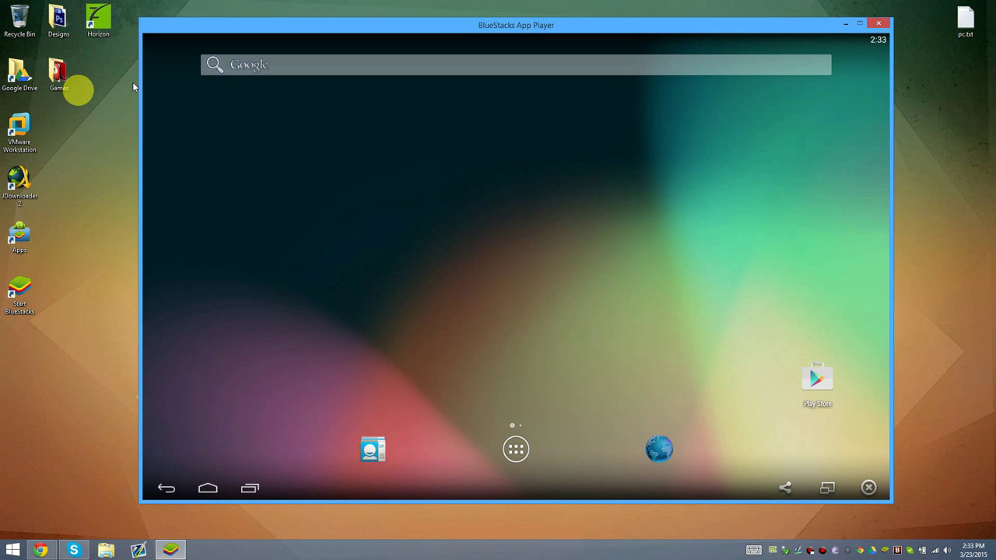
- Open the Import Windows Files tool from the app drawer and proceed past its introductory prompt
{"action": "left_click", "coordinate": [517, 451]}
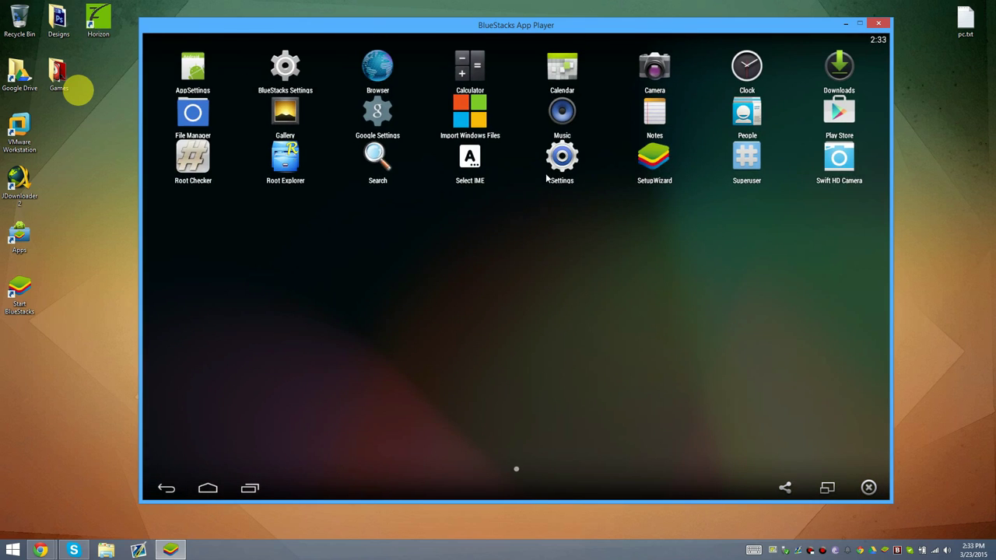
{"action": "left_click", "coordinate": [473, 134]}
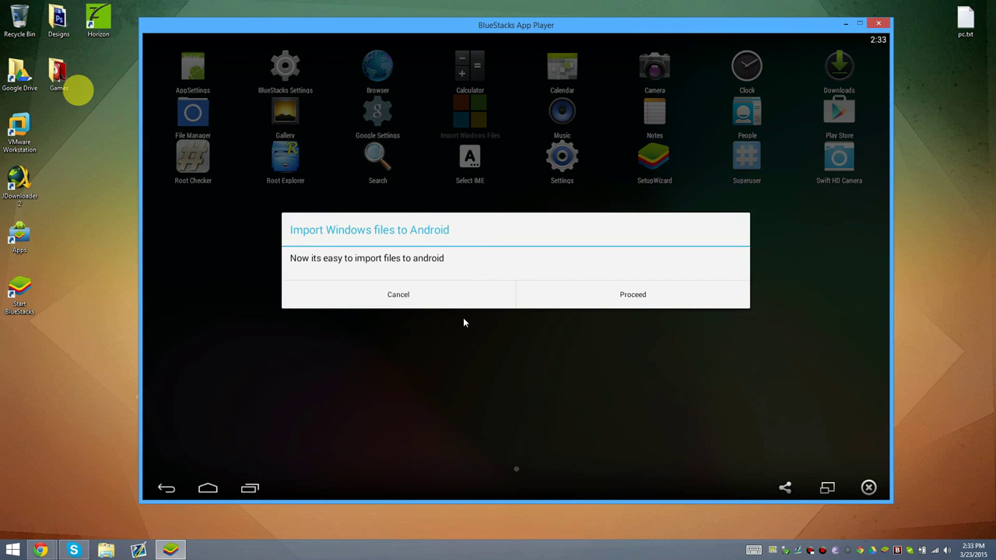
{"action": "left_click", "coordinate": [569, 296]}
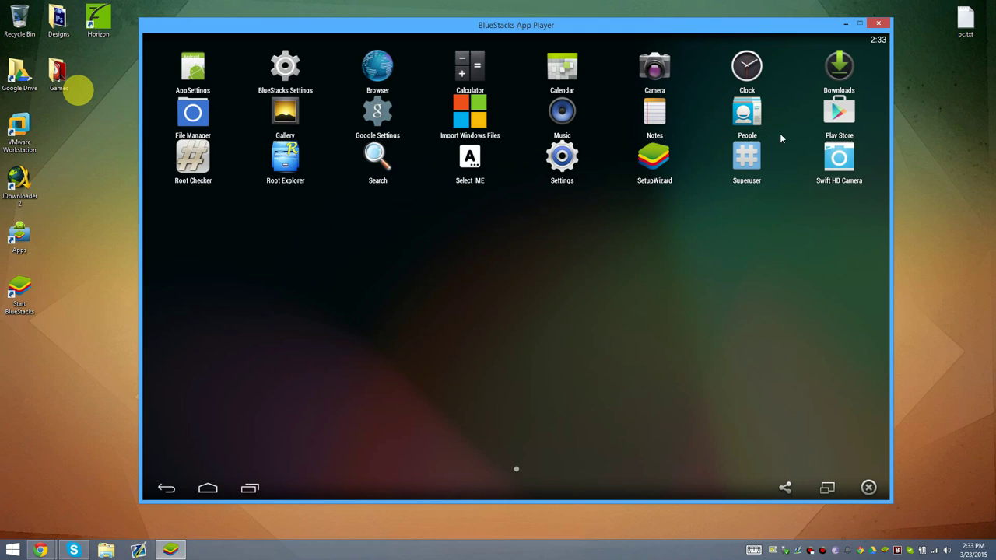
- Enable the physical keyboard in Select IME and return to the Android home screen
{"action": "left_click", "coordinate": [482, 167]}
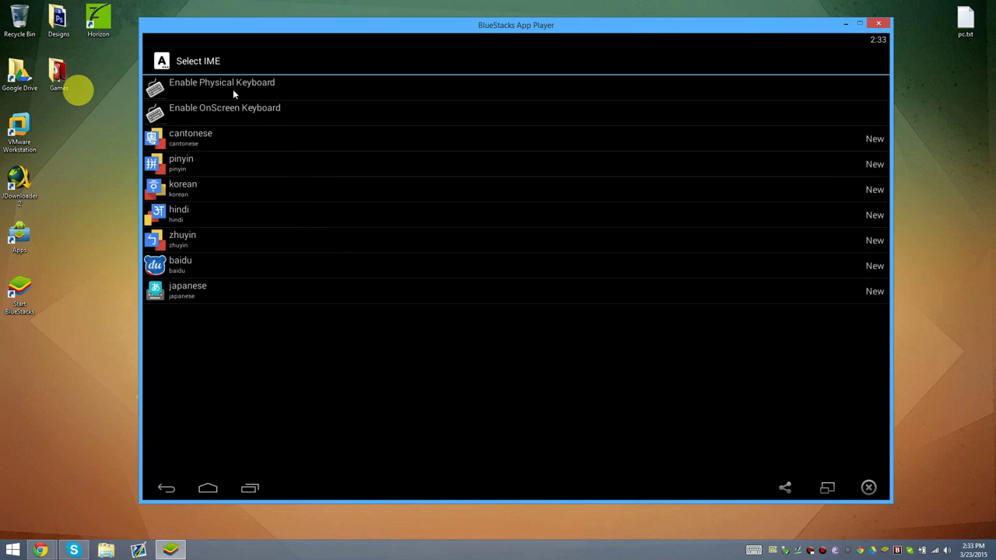
{"action": "left_click", "coordinate": [232, 89]}
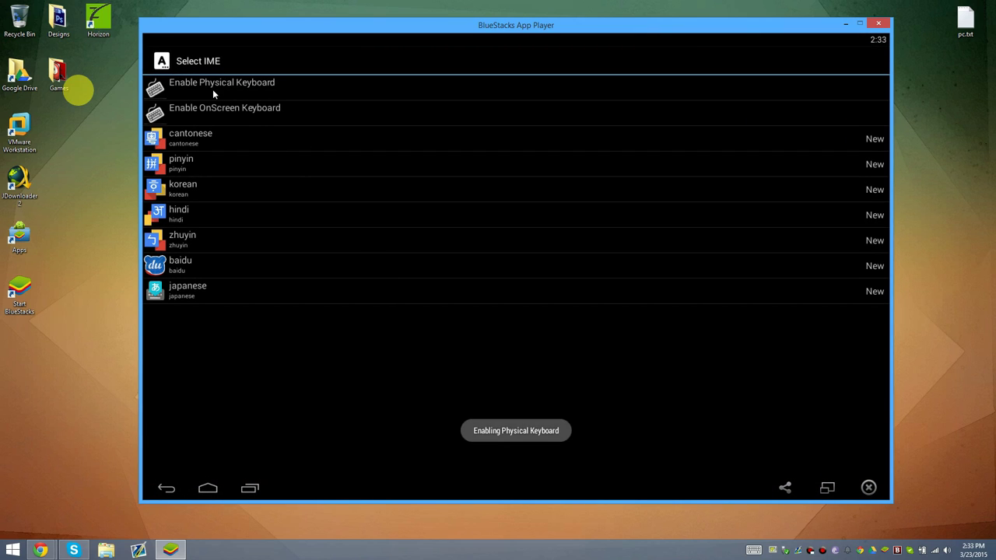
{"action": "left_click", "coordinate": [208, 488]}
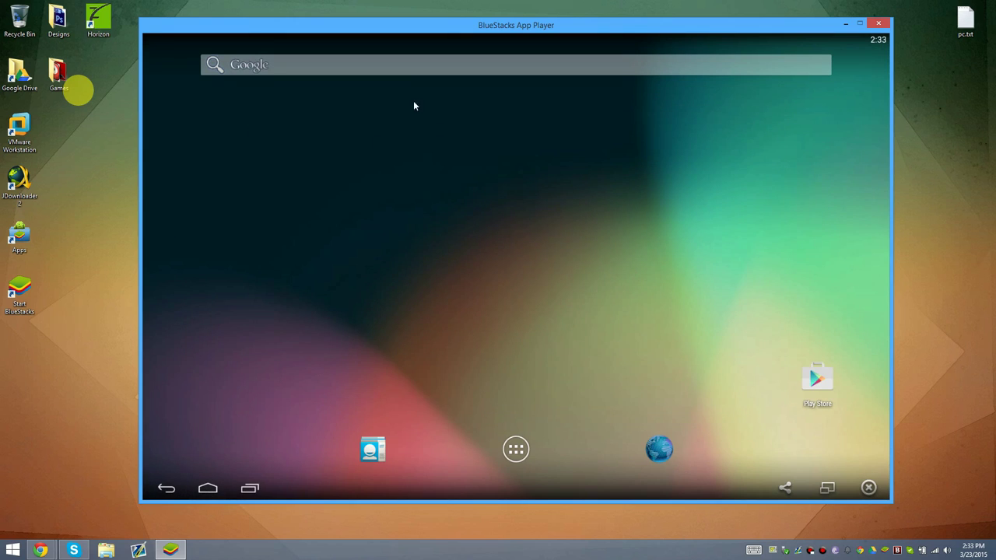
{"action": "left_click", "coordinate": [834, 379]}
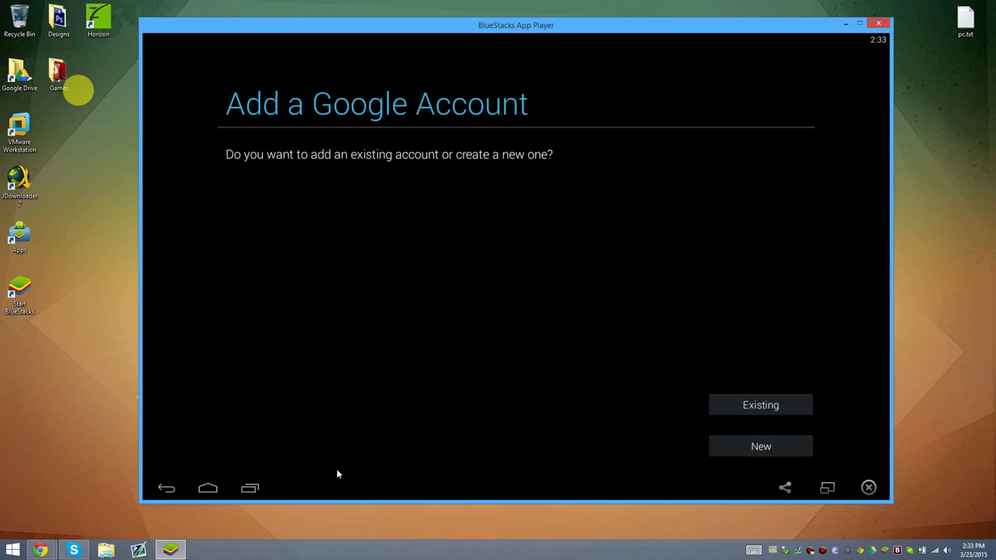
{"action": "left_click", "coordinate": [216, 489]}
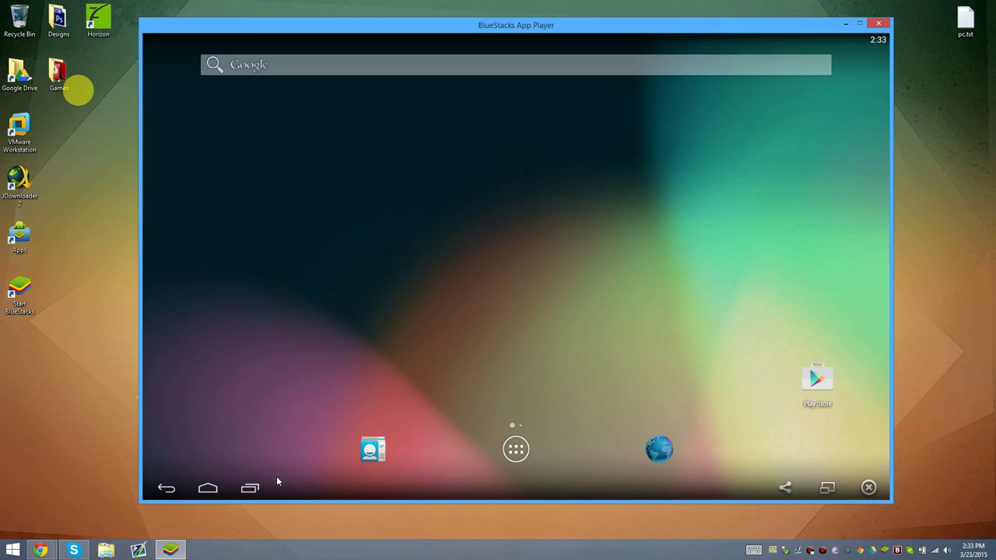
{"action": "left_click", "coordinate": [530, 456]}
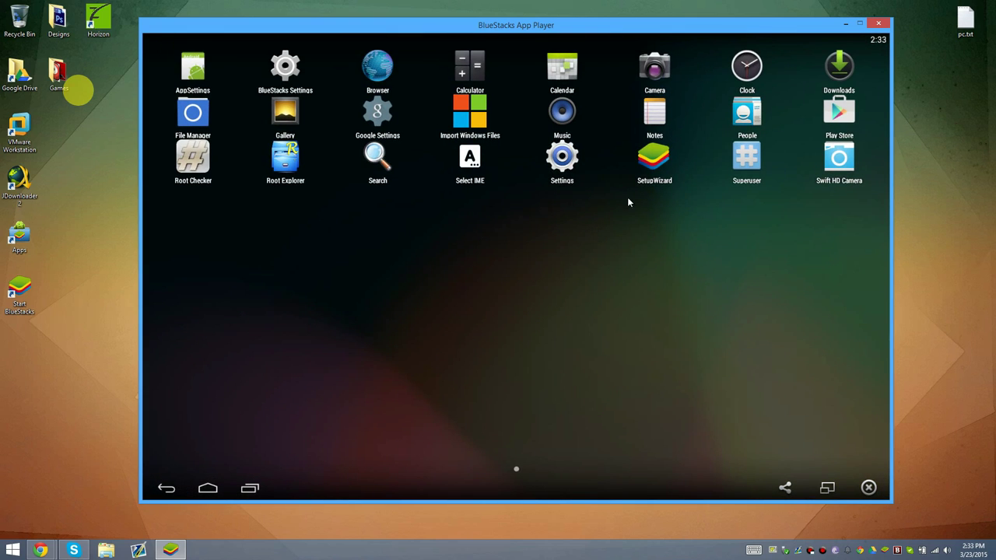
{"action": "left_click", "coordinate": [655, 163]}
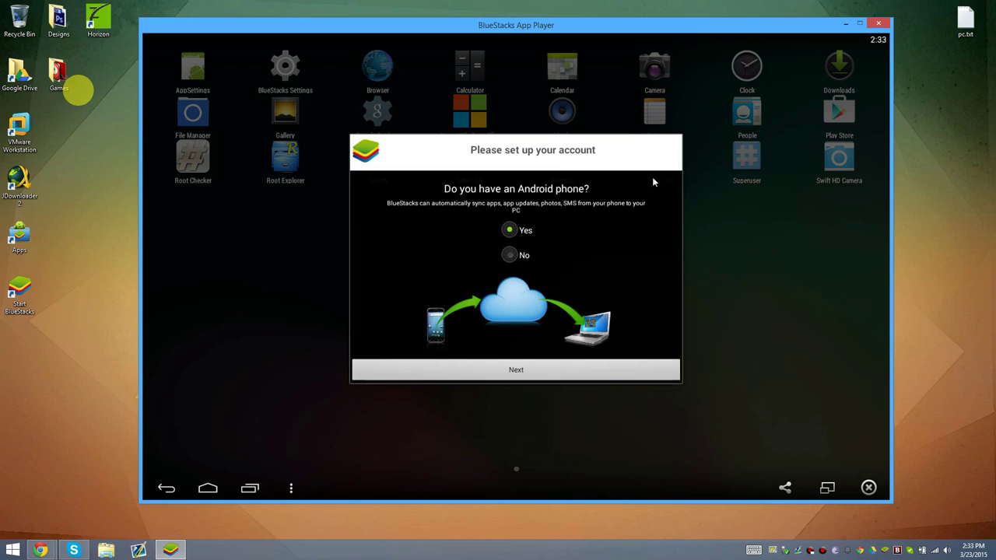
{"action": "left_click", "coordinate": [533, 372]}
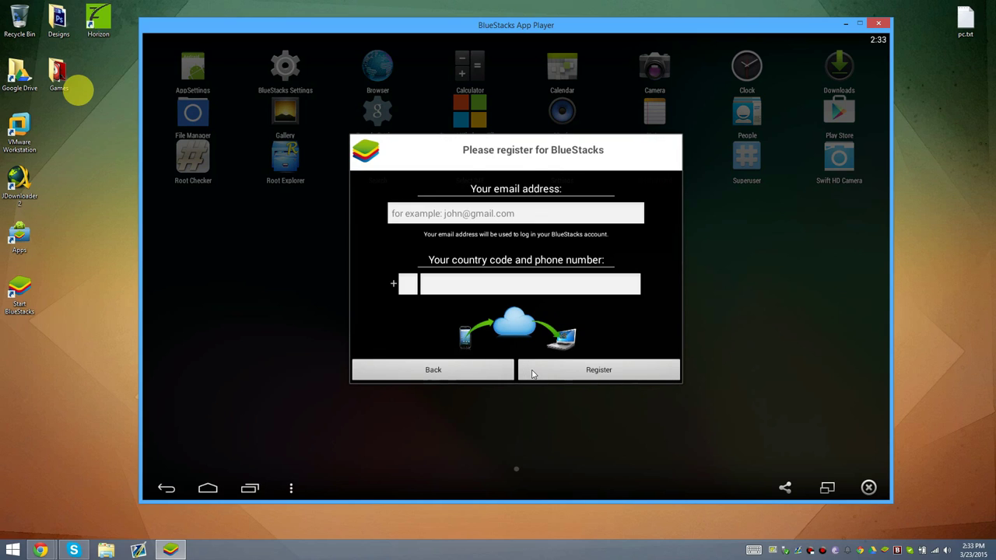
{"action": "left_click", "coordinate": [470, 372]}
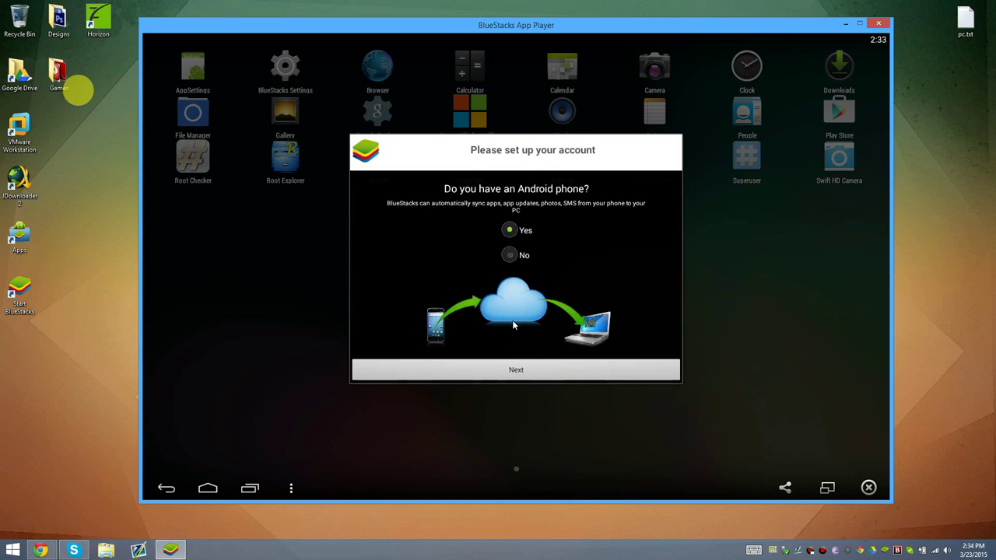
{"action": "left_click", "coordinate": [218, 490]}
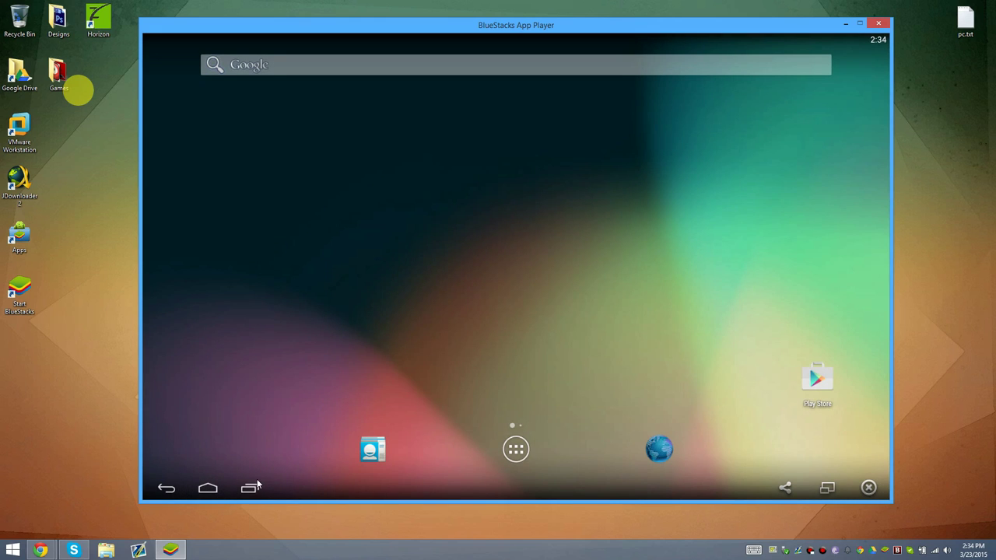
- Clear all recent apps, including Play Store, Select IME, Import Windows Files and Swift HD Camera
{"action": "left_click", "coordinate": [271, 488]}
{"action": "left_click_drag", "start_coordinate": [826, 257], "coordinate": [786, 302]}
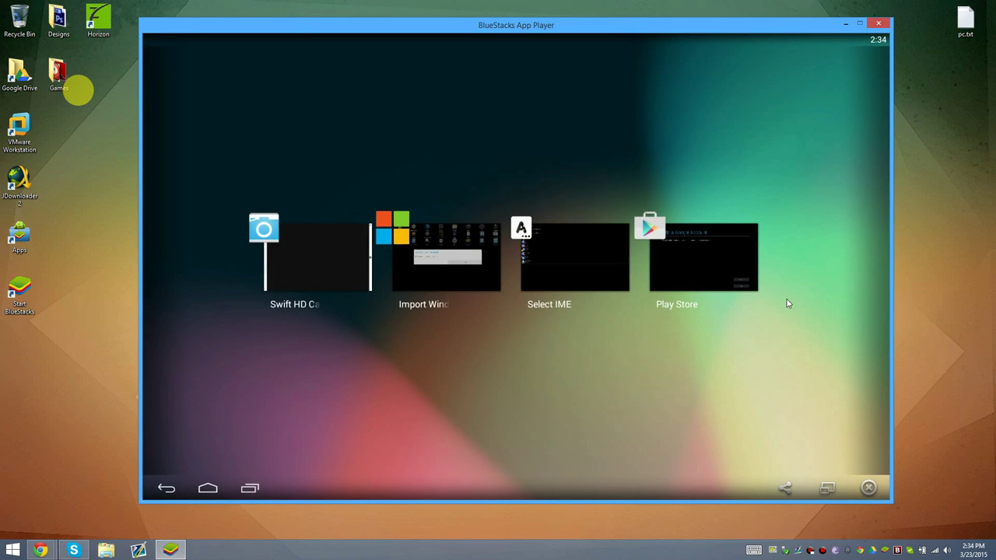
{"action": "left_click_drag", "start_coordinate": [823, 251], "coordinate": [737, 315]}
{"action": "left_click_drag", "start_coordinate": [814, 243], "coordinate": [734, 307]}
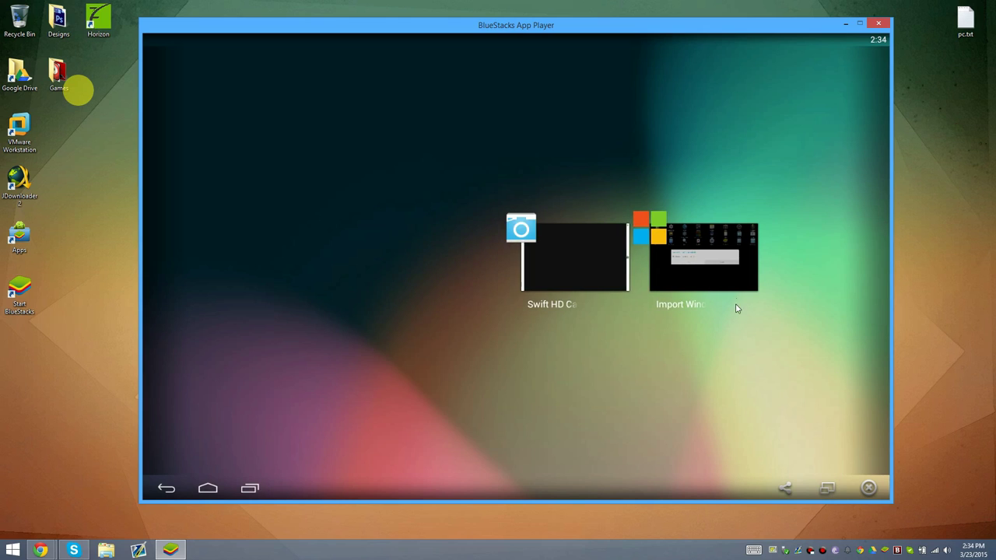
{"action": "left_click_drag", "start_coordinate": [784, 263], "coordinate": [812, 249]}
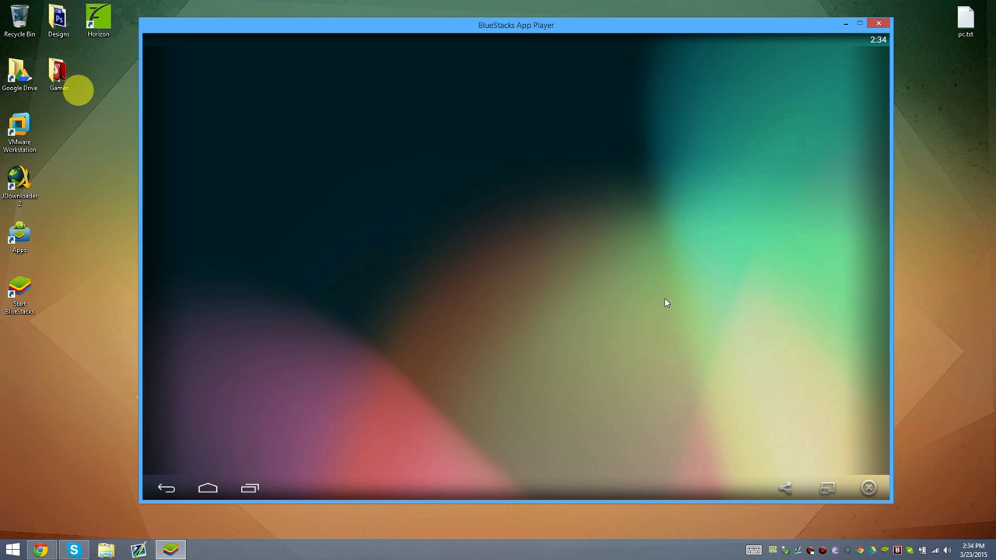
{"action": "left_click", "coordinate": [517, 450]}
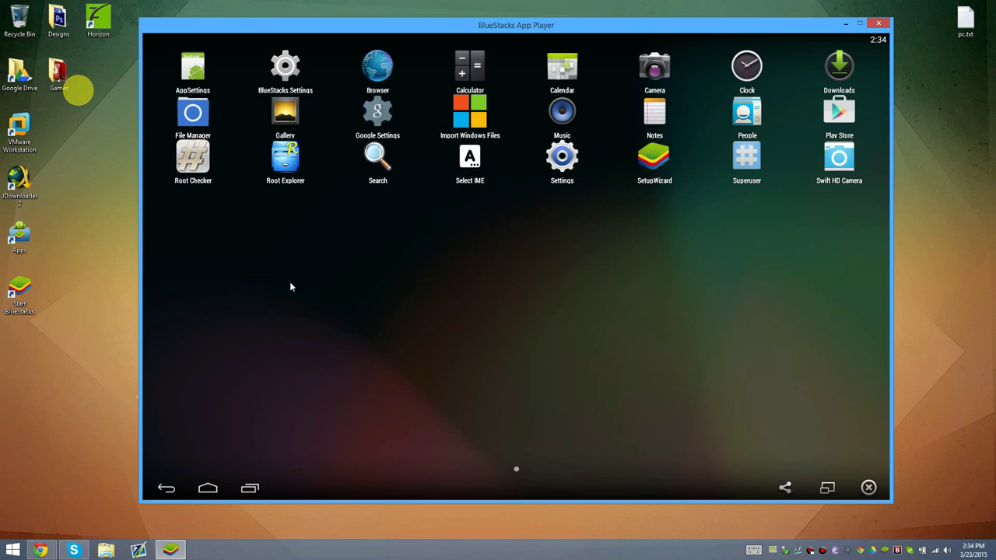
{"action": "left_click", "coordinate": [208, 488]}
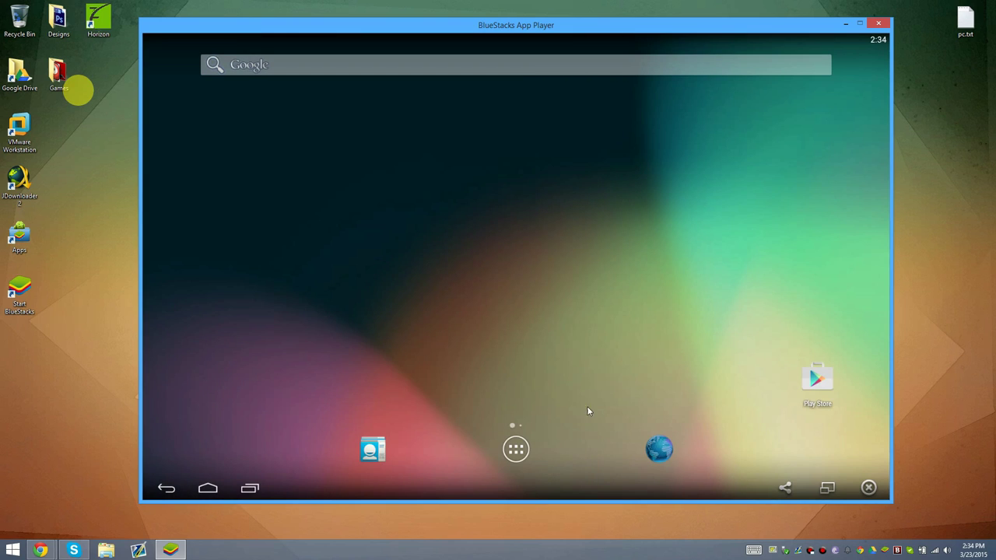
- Shift the player window aside, move the BlueStacks installer file higher on the desktop, and center the window again
{"action": "left_click_drag", "start_coordinate": [708, 30], "coordinate": [652, 306]}
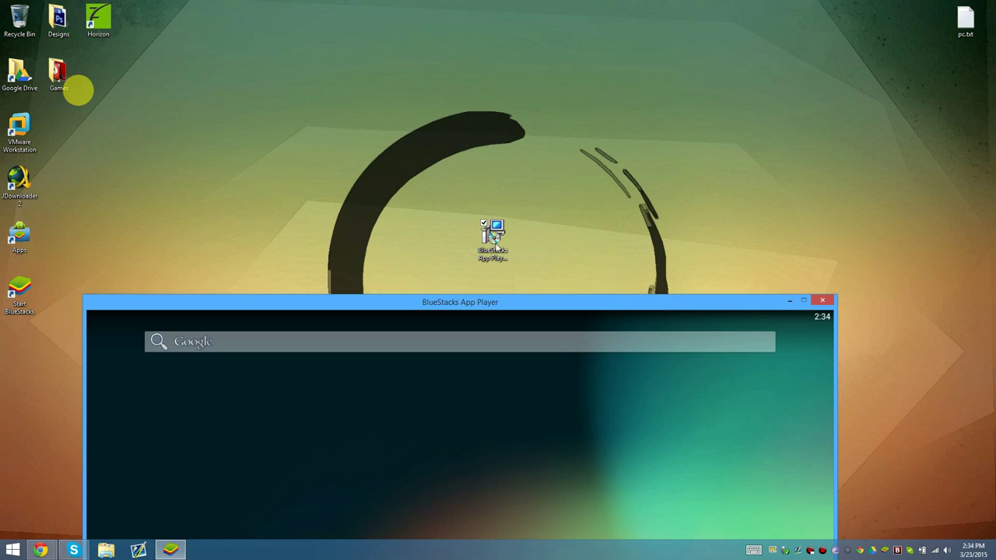
{"action": "left_click", "coordinate": [493, 237]}
{"action": "left_click_drag", "start_coordinate": [493, 237], "coordinate": [492, 130]}
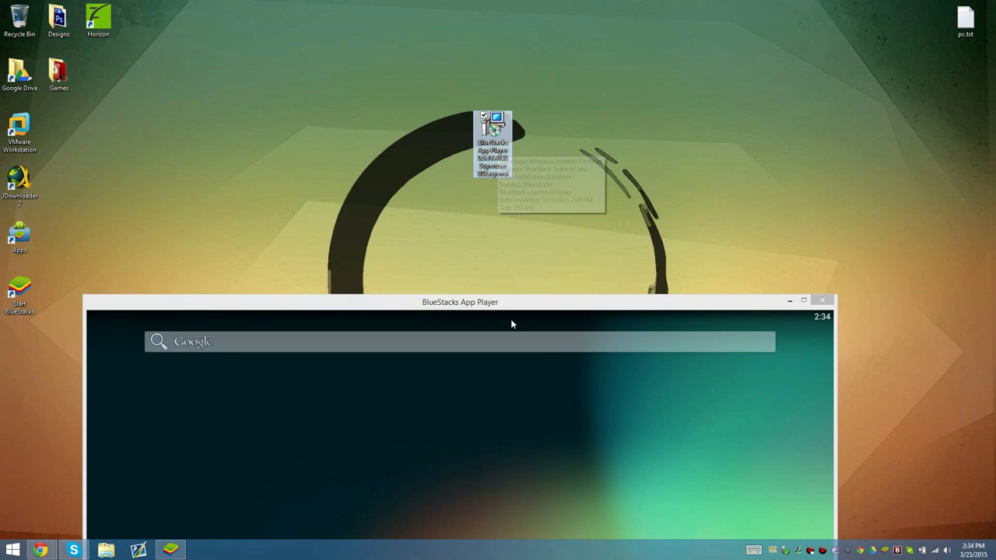
{"action": "left_click_drag", "start_coordinate": [506, 308], "coordinate": [534, 39]}
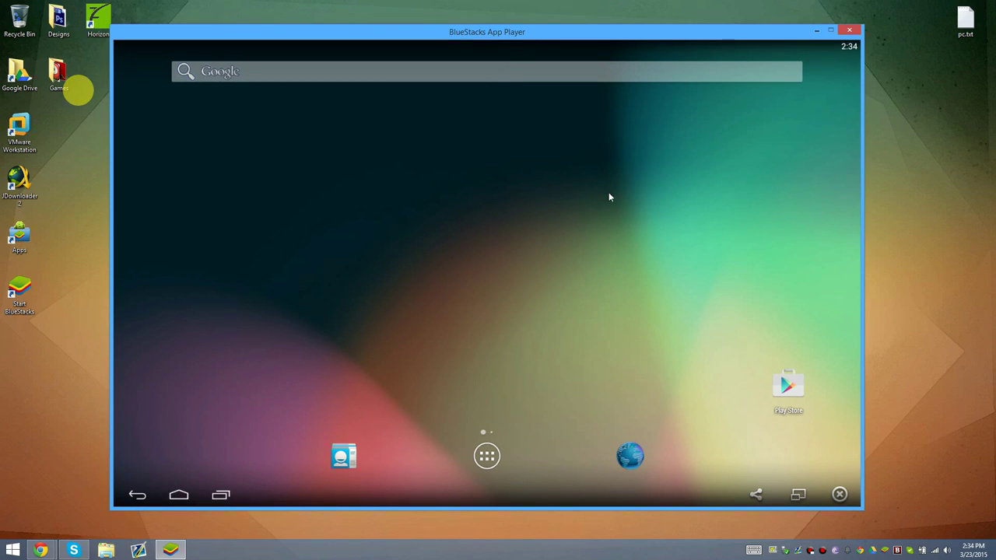
{"action": "mouse_move", "coordinate": [537, 32]}
{"action": "left_mouse_down"}
{"action": "mouse_move", "coordinate": [540, 121]}
{"action": "mouse_move", "coordinate": [562, 183]}
{"action": "mouse_move", "coordinate": [540, 40]}
{"action": "left_mouse_up"}
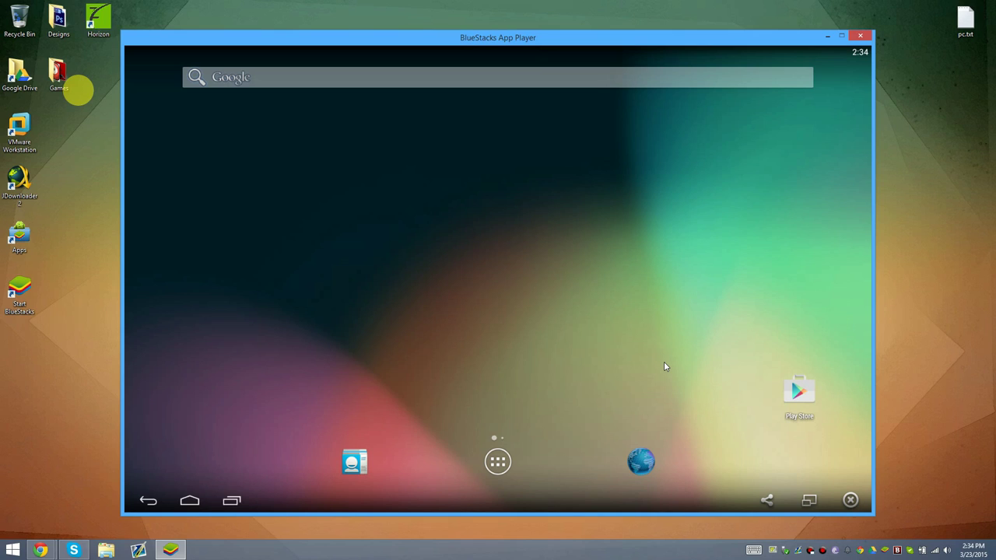
- Minimize and restore the BlueStacks window, view the app drawer once more, and close the player
{"action": "left_click", "coordinate": [827, 37]}
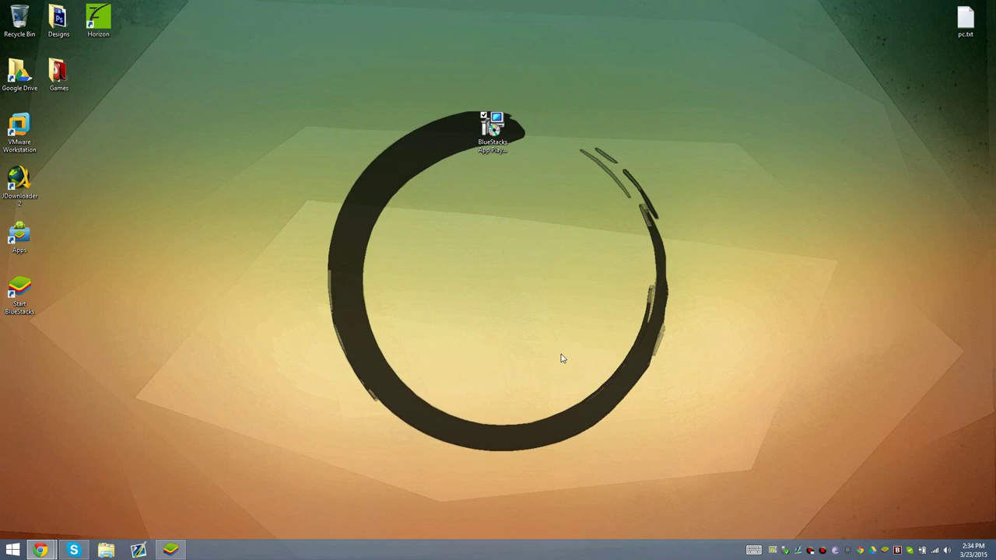
{"action": "left_click", "coordinate": [170, 550]}
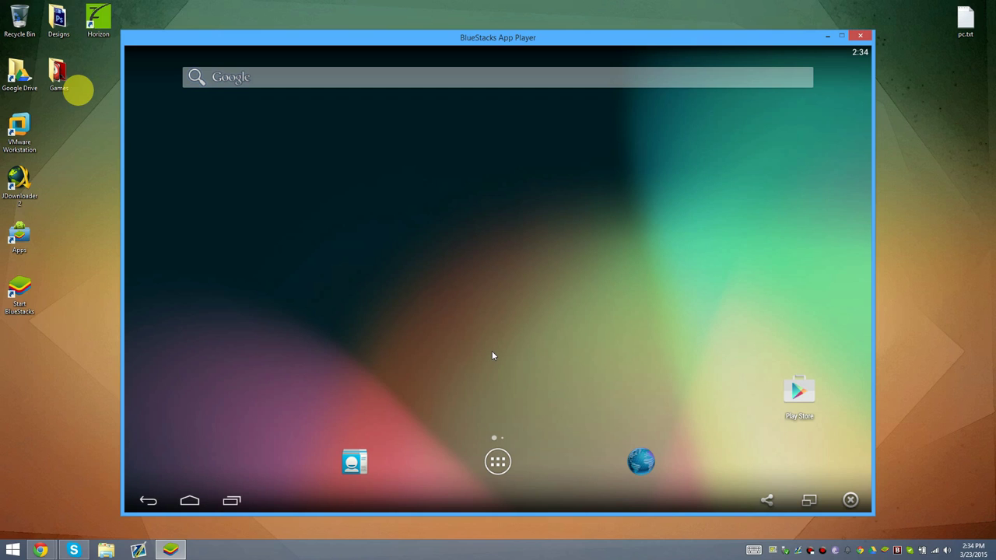
{"action": "left_click", "coordinate": [496, 461]}
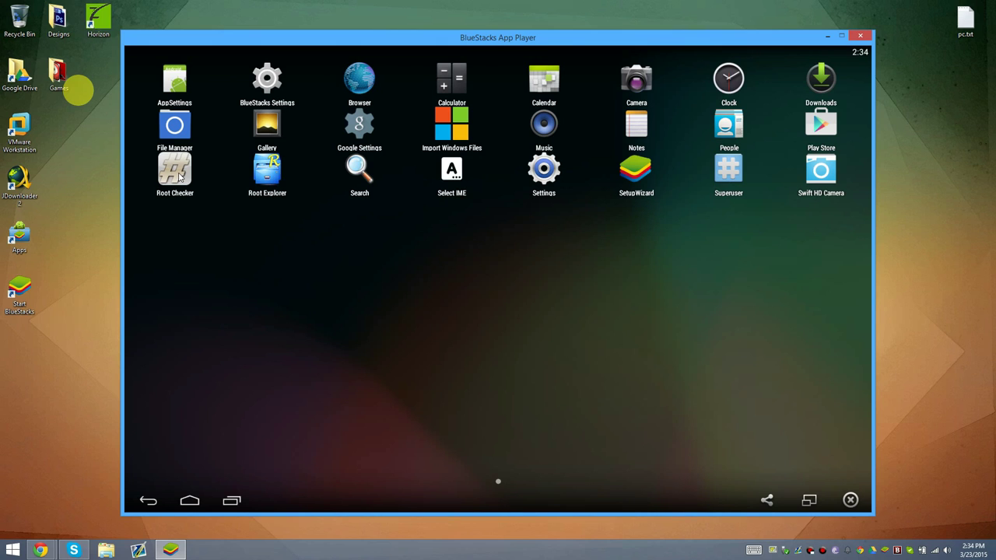
{"action": "left_click", "coordinate": [859, 35]}
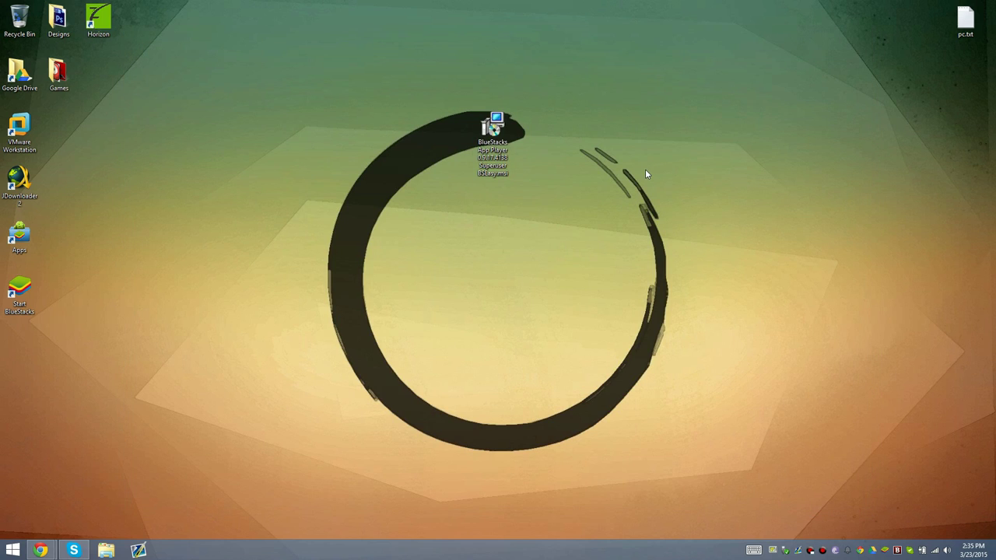